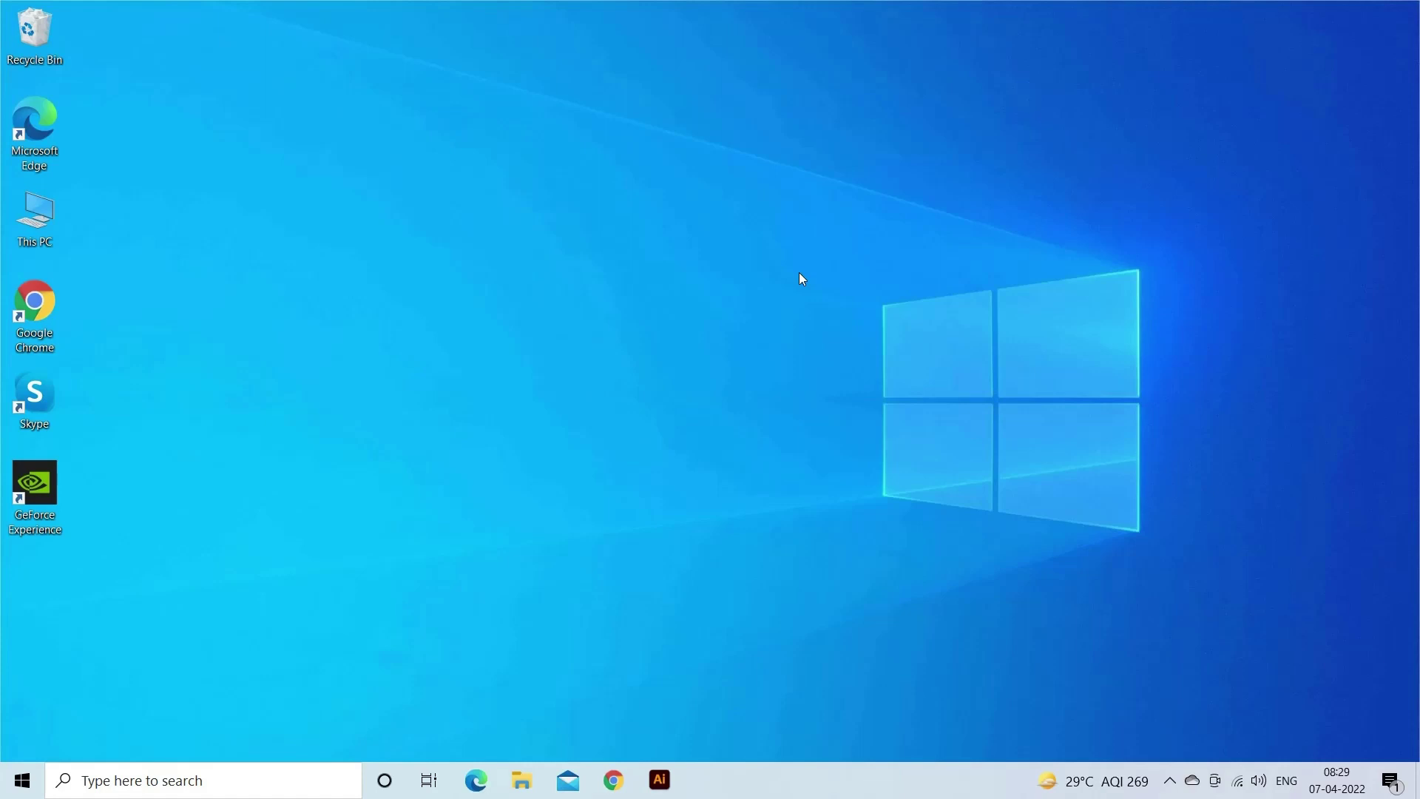
# Open Network & Internet in Windows Settings and view the connection Status page.
pyautogui.click(22, 780)
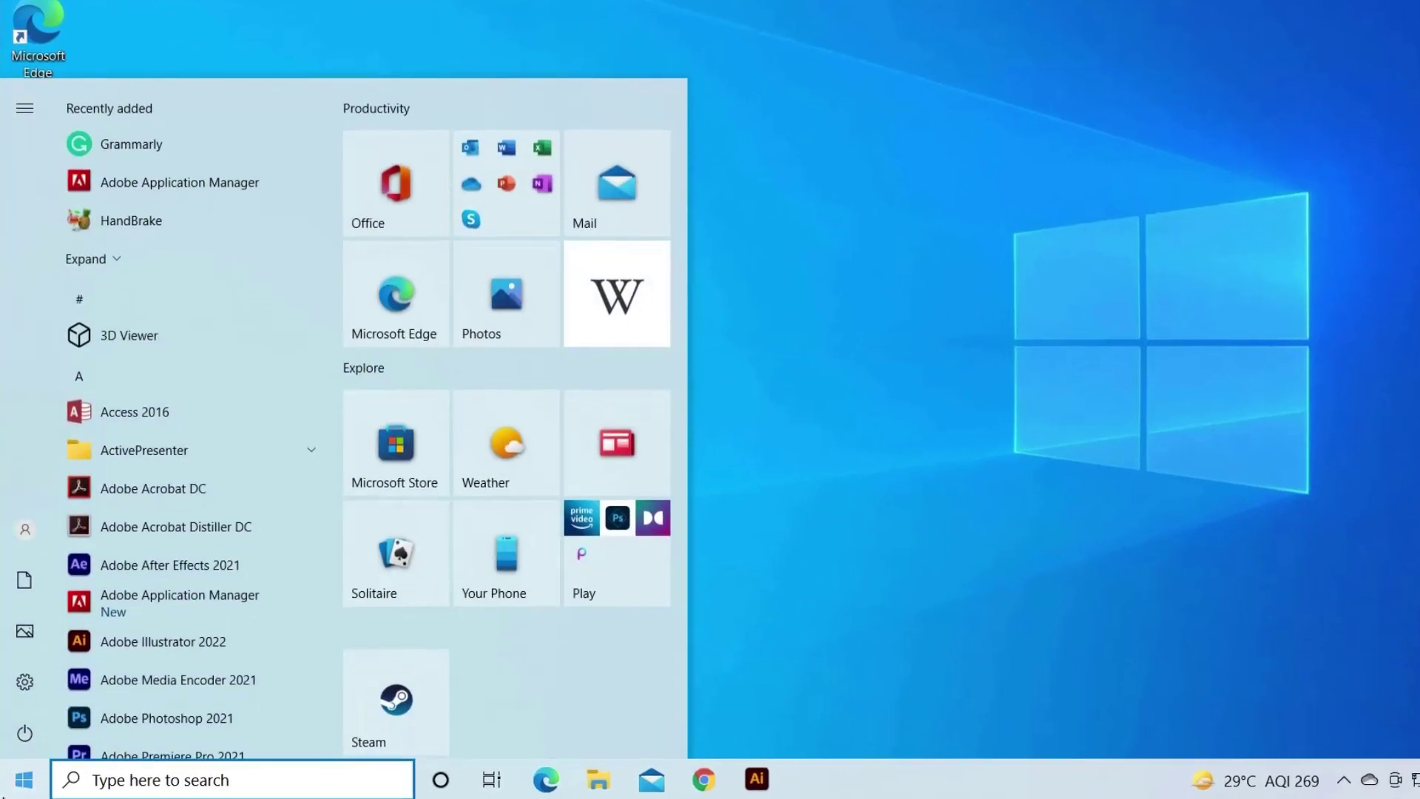
pyautogui.click(25, 681)
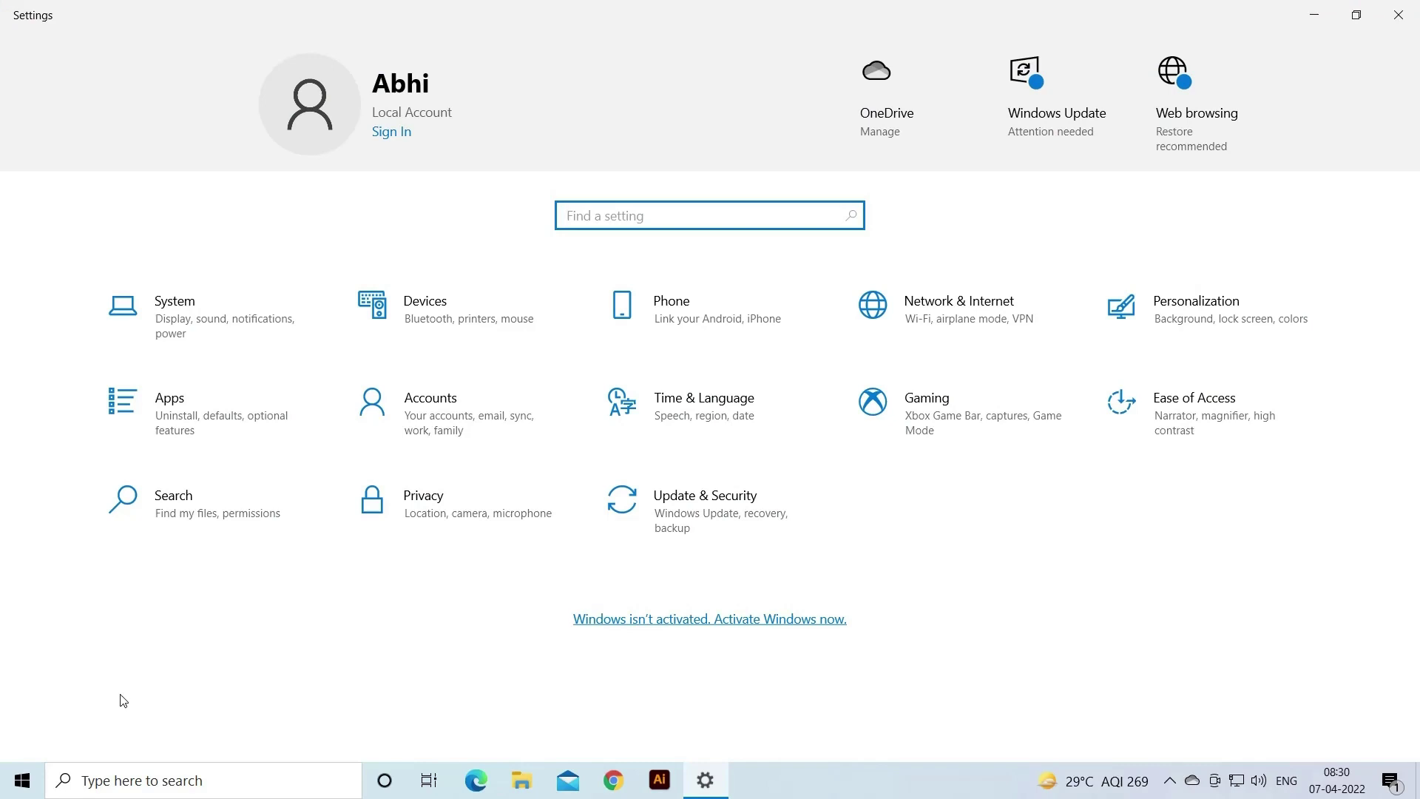
pyautogui.click(959, 315)
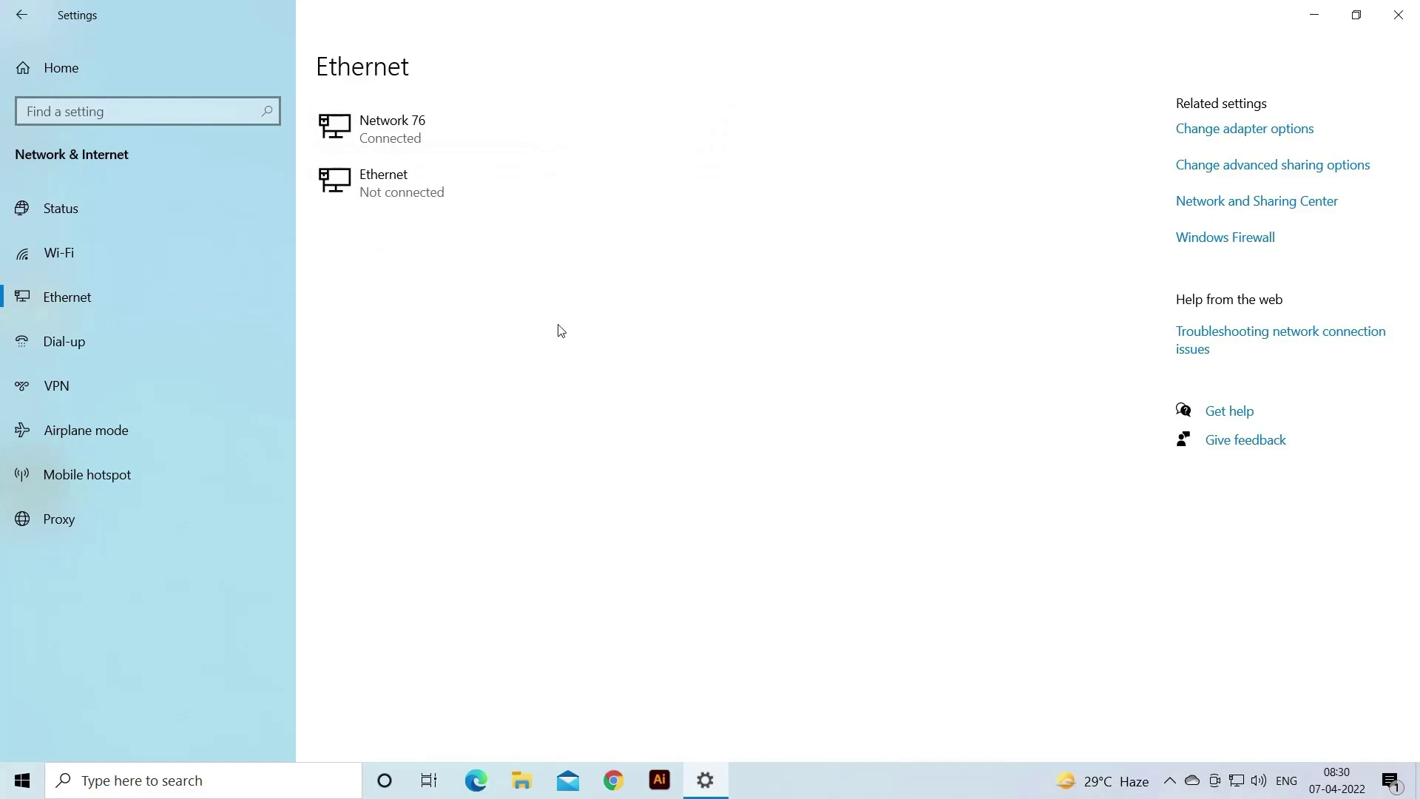
pyautogui.click(96, 214)
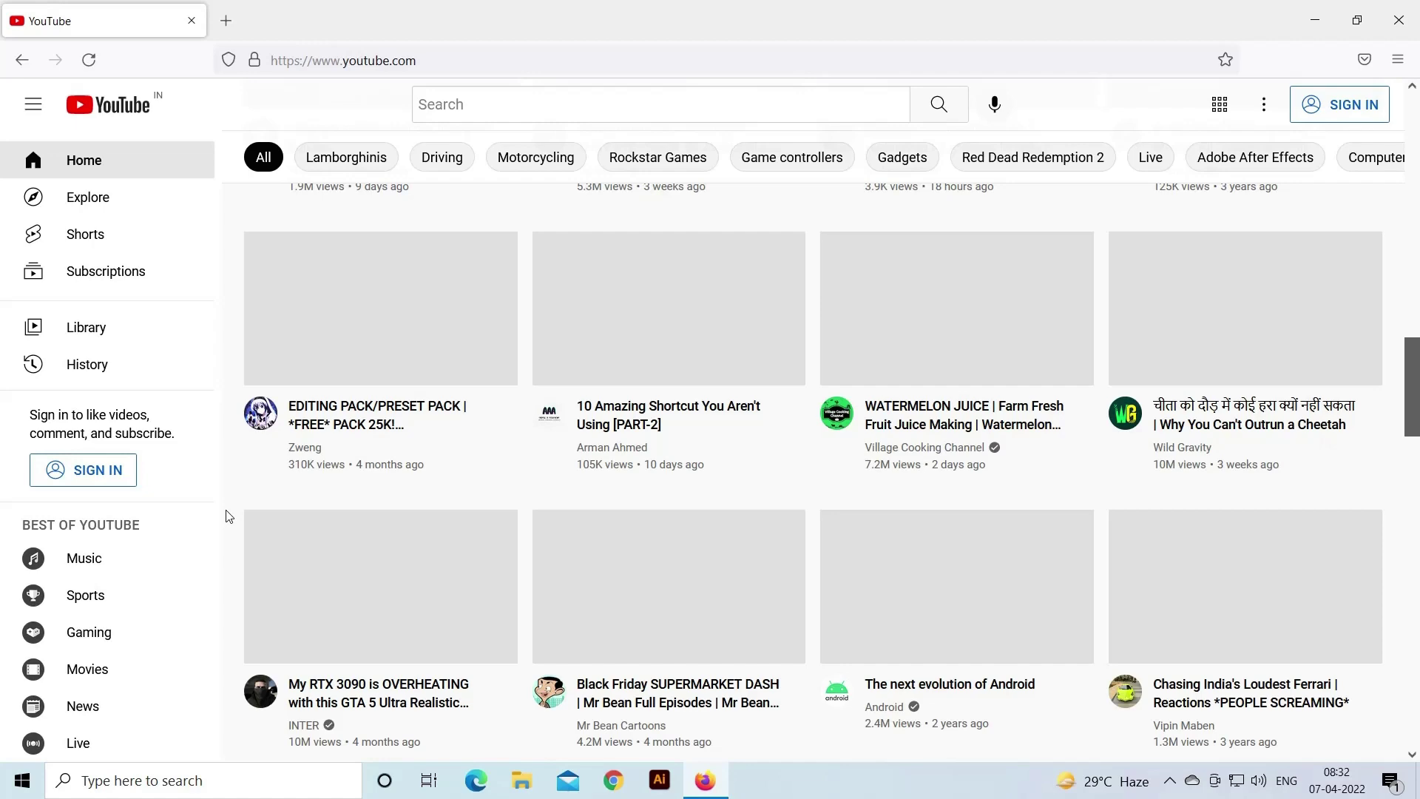
pyautogui.scroll(2, 229, 516)
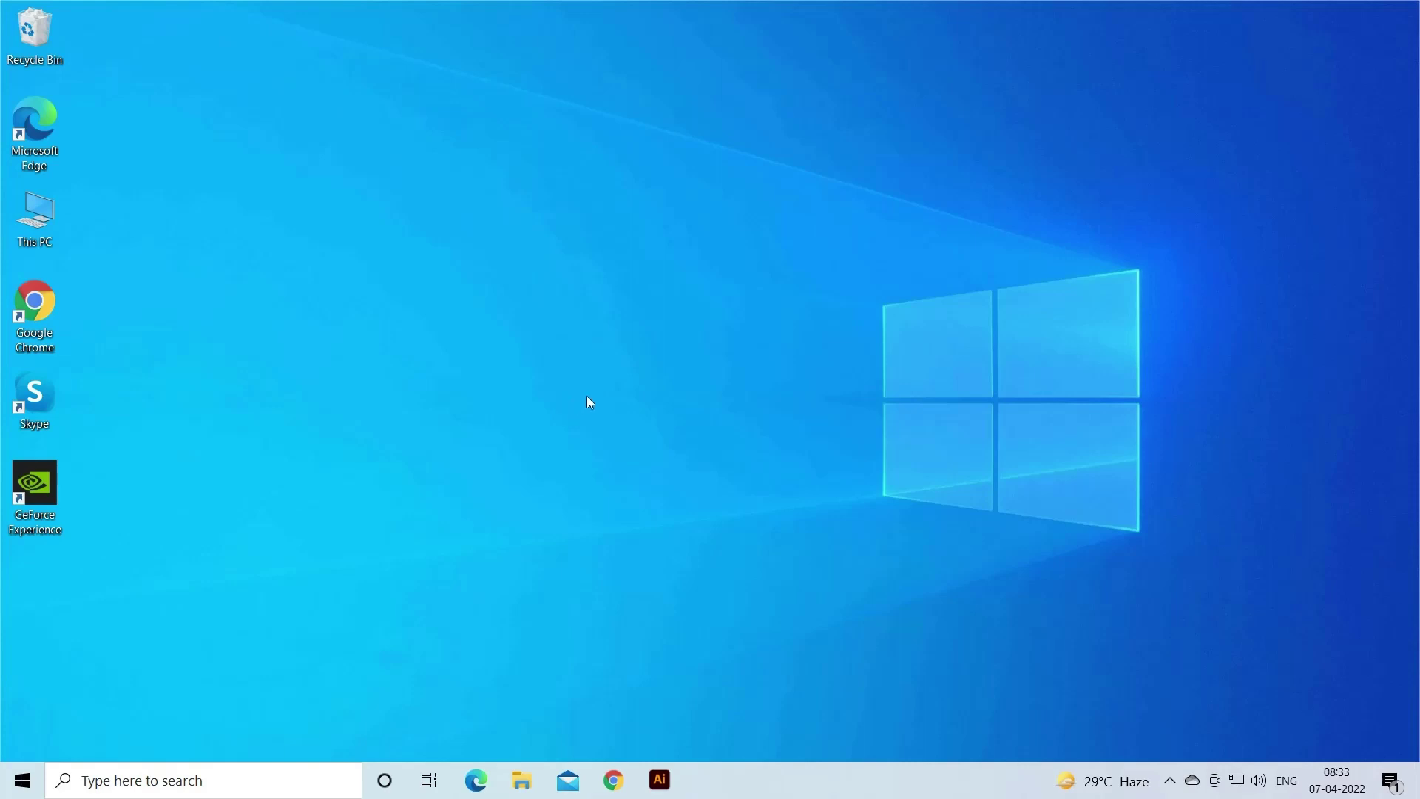
# Restart the PC from the Start menu's power options.
pyautogui.click(11, 781)
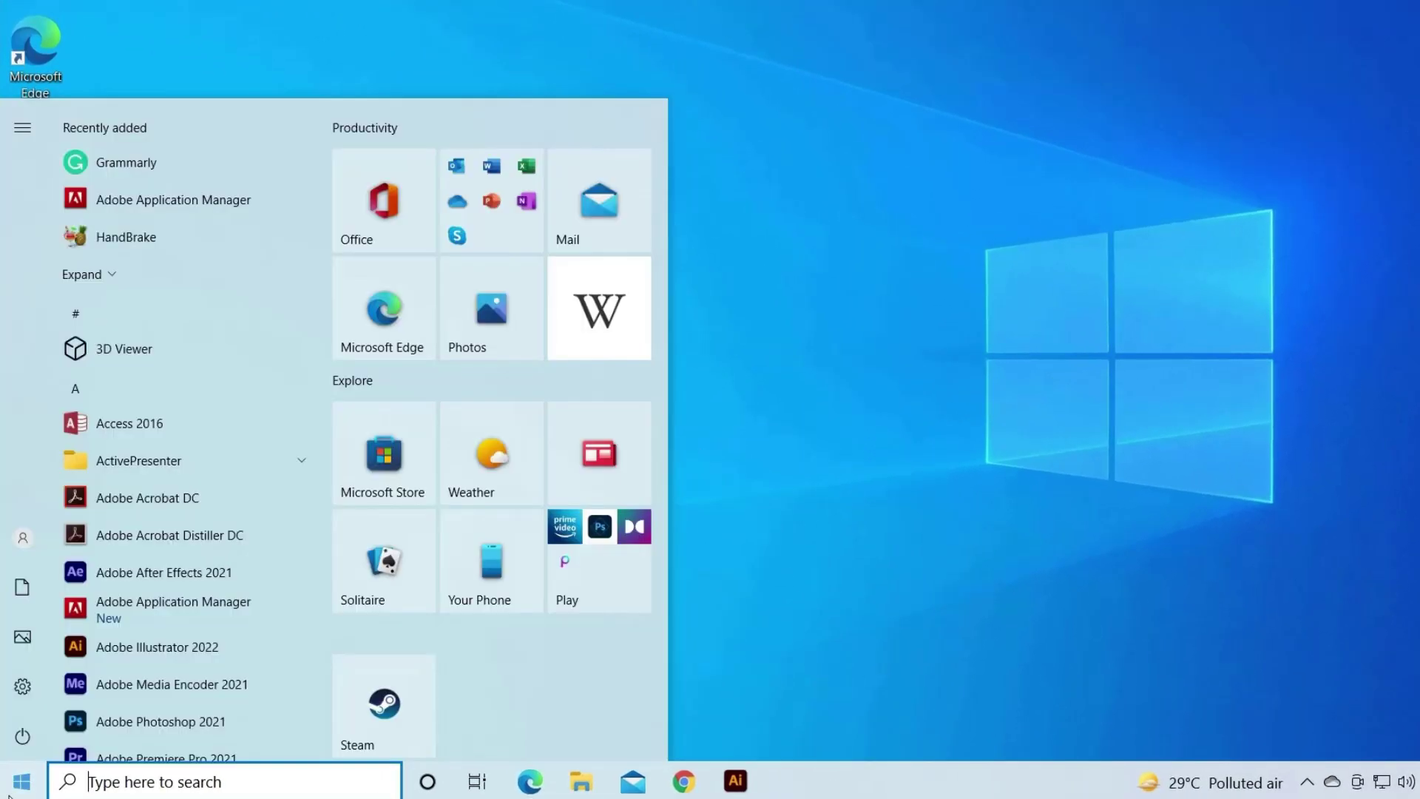
pyautogui.moveTo(13, 740)
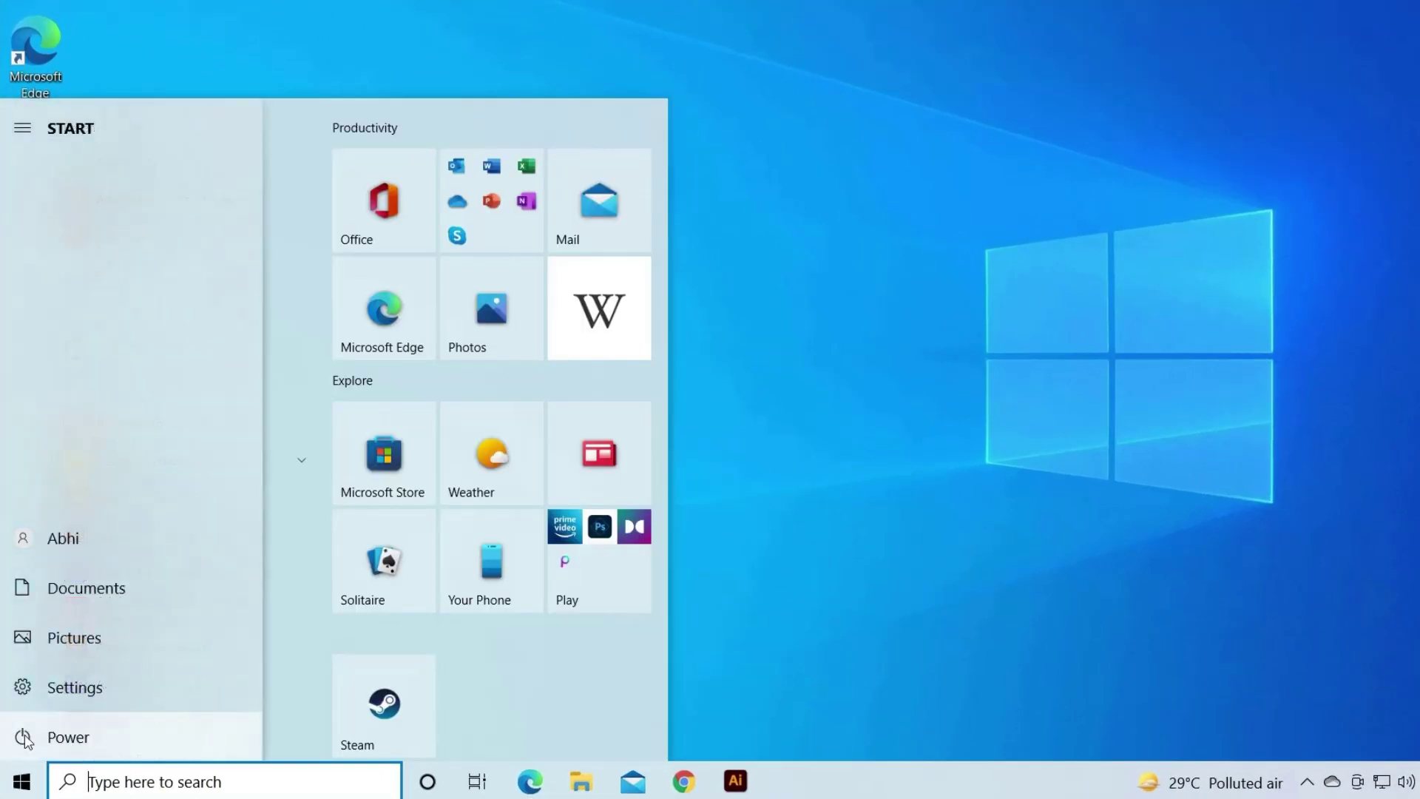
pyautogui.click(28, 738)
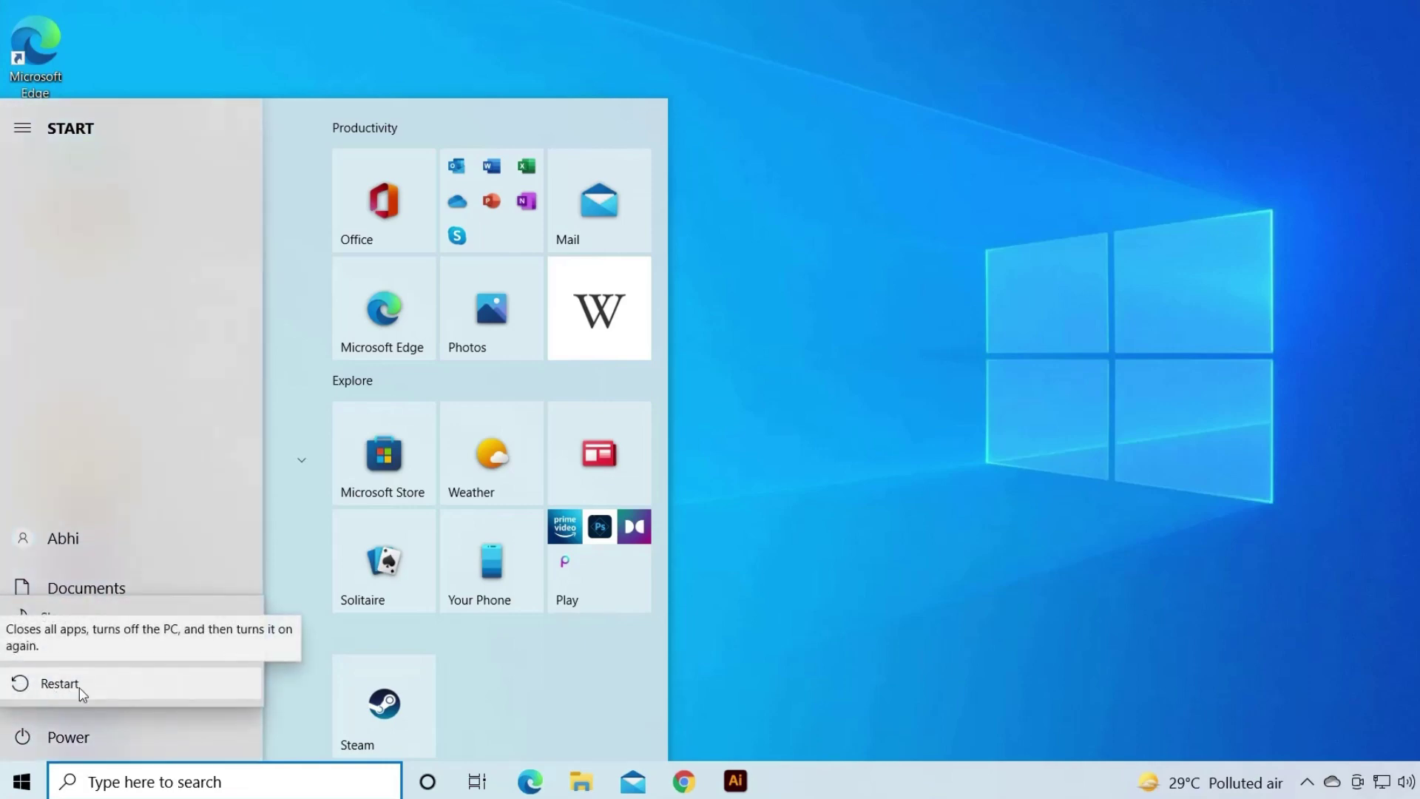
pyautogui.click(932, 686)
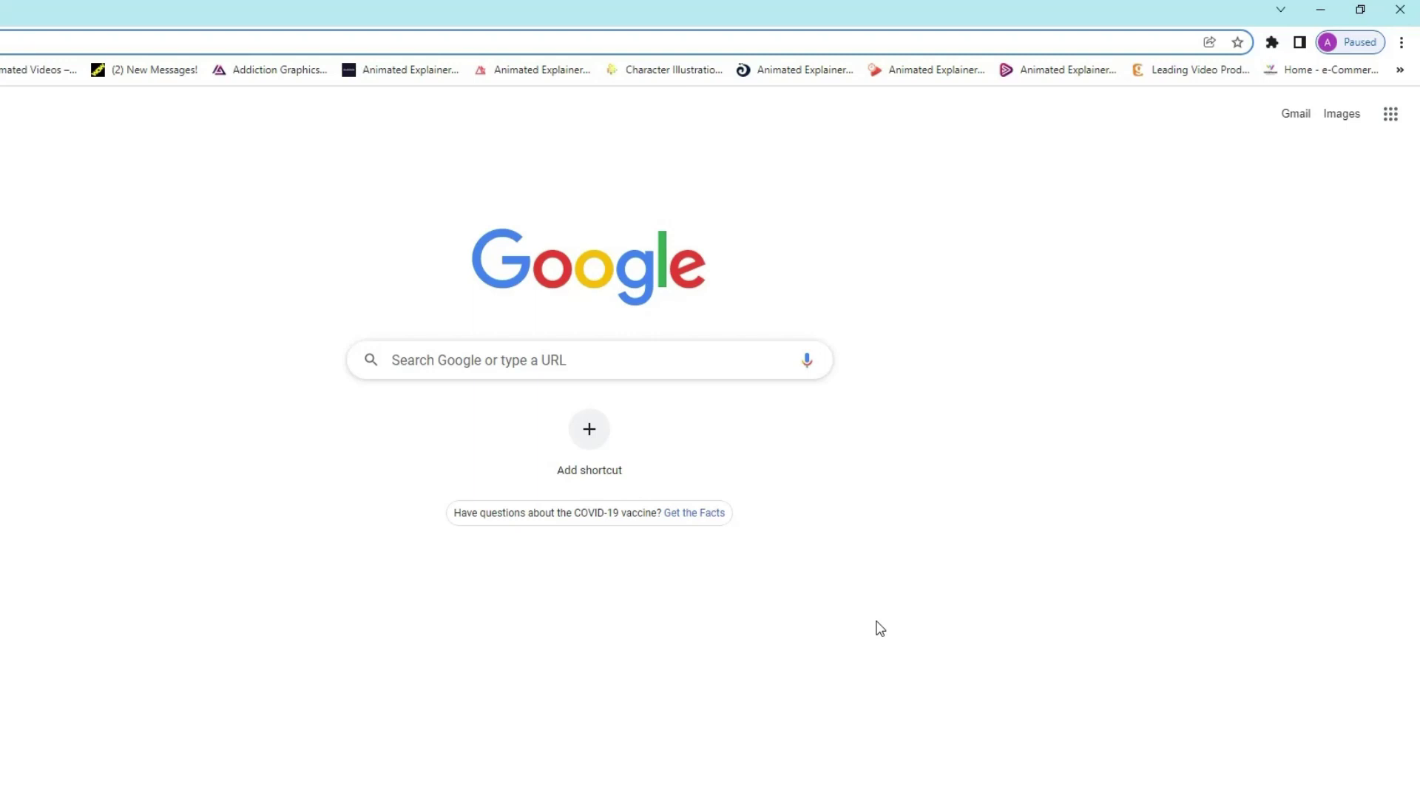
# Open Chrome's Help > About page, which reports version 97.0.4692.71 is up to date.
pyautogui.click(1400, 43)
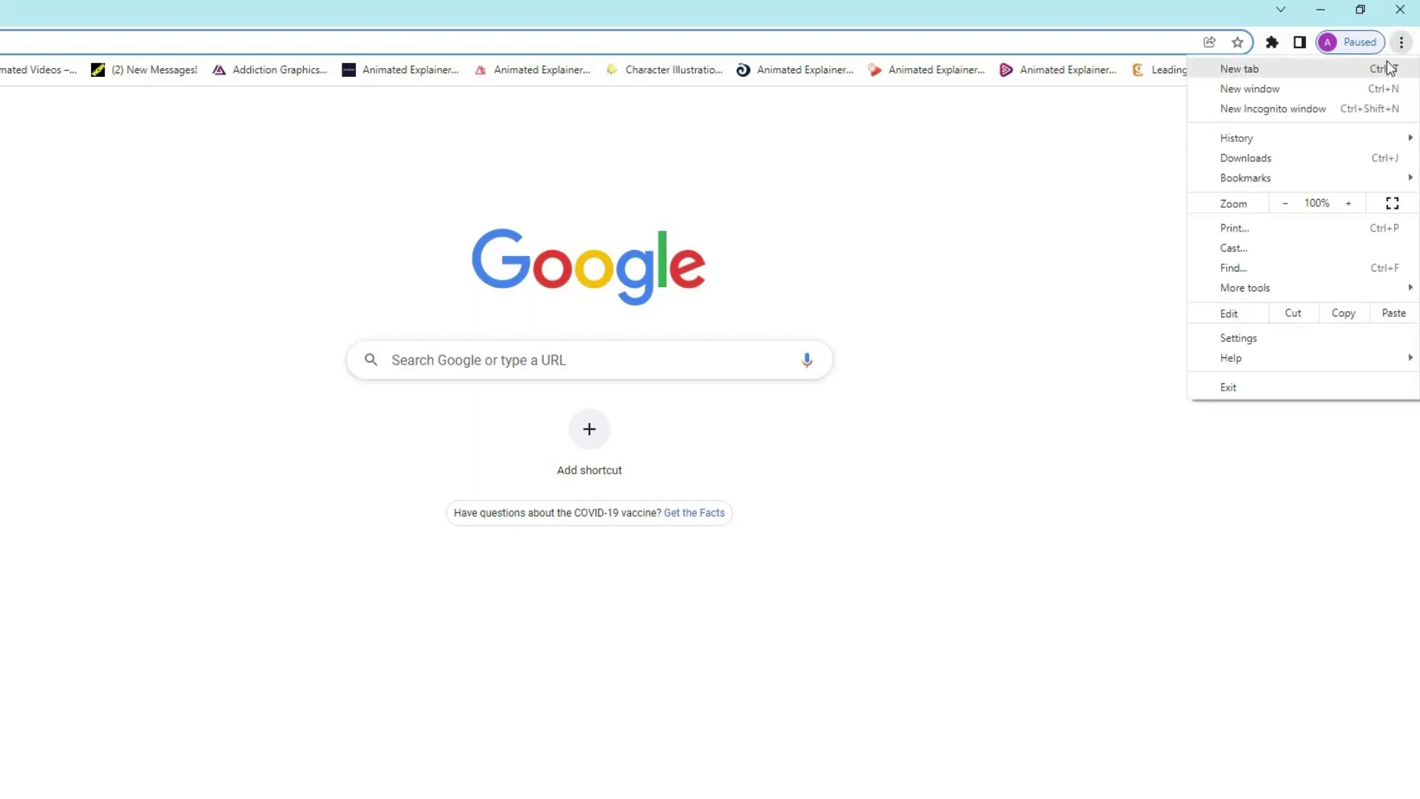
pyautogui.moveTo(1246, 369)
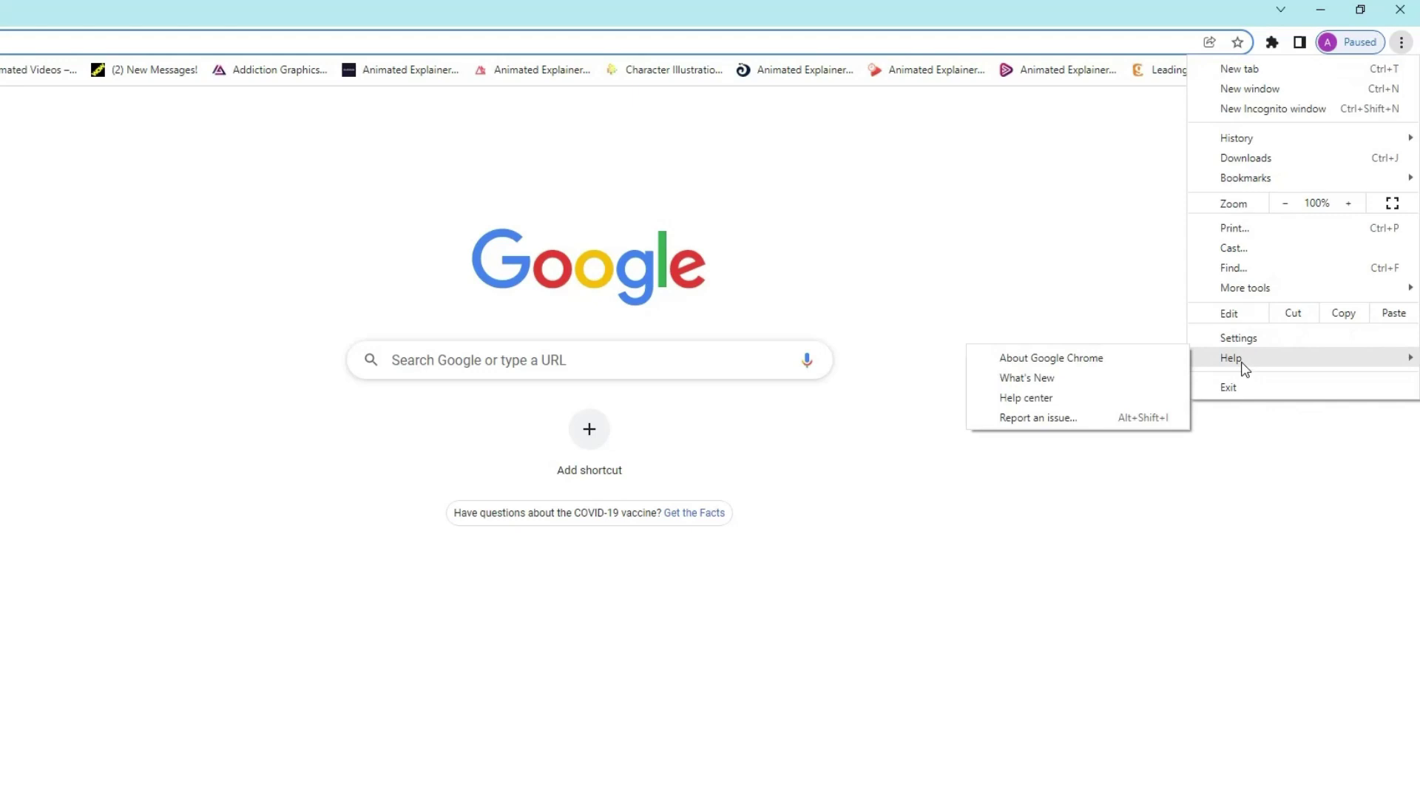
pyautogui.click(1109, 365)
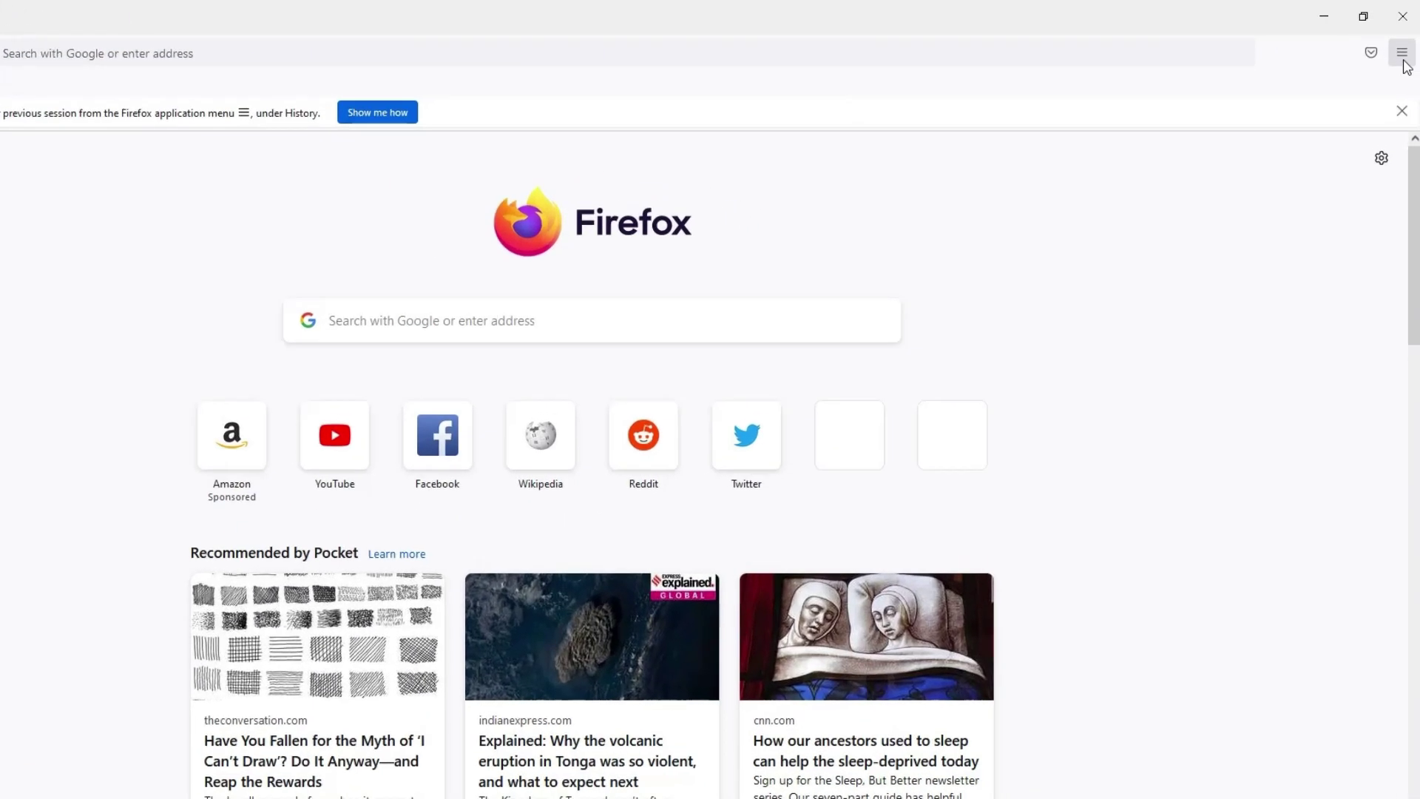
# Check About Firefox, confirming version 96.0.1 (64-bit) is up to date, then close it.
pyautogui.click(1402, 53)
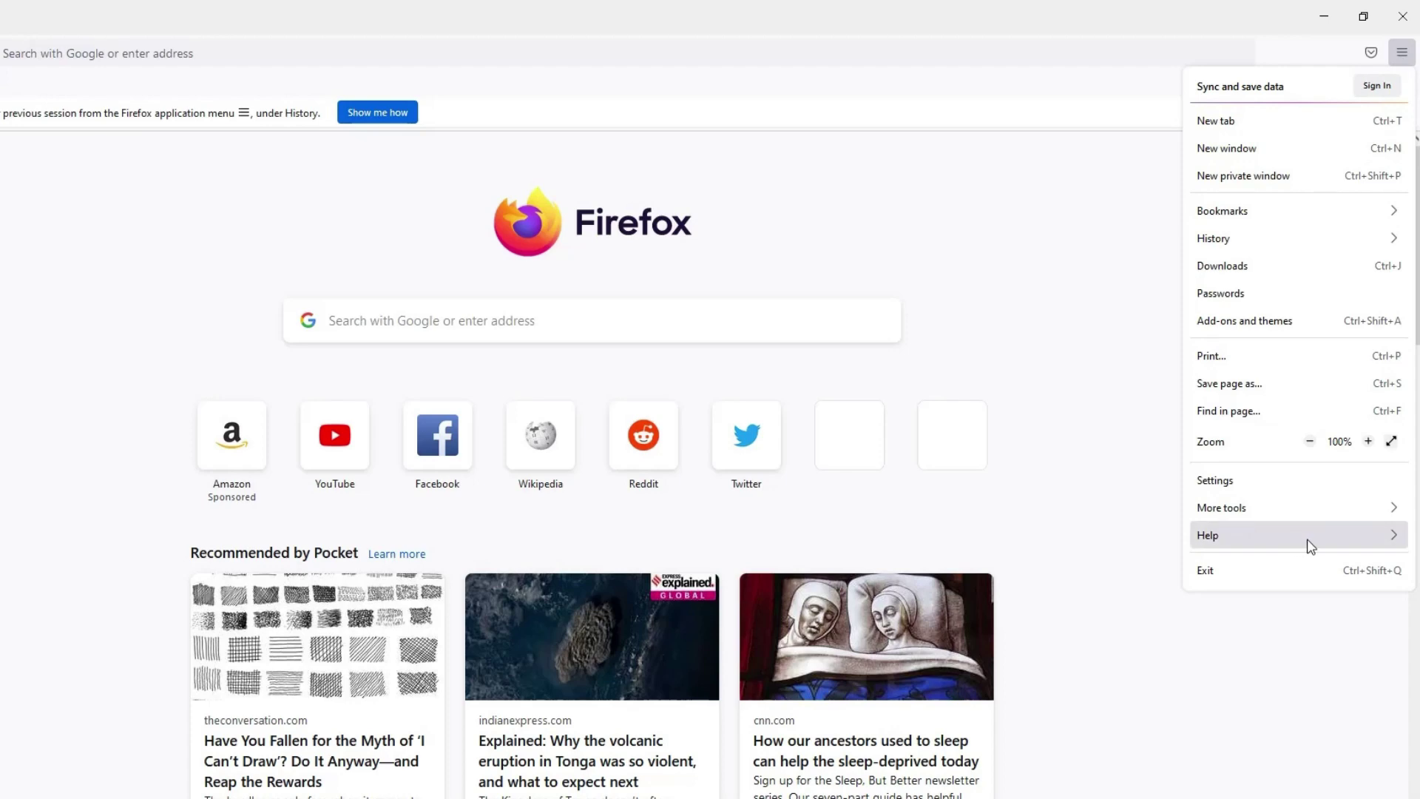
pyautogui.click(1334, 545)
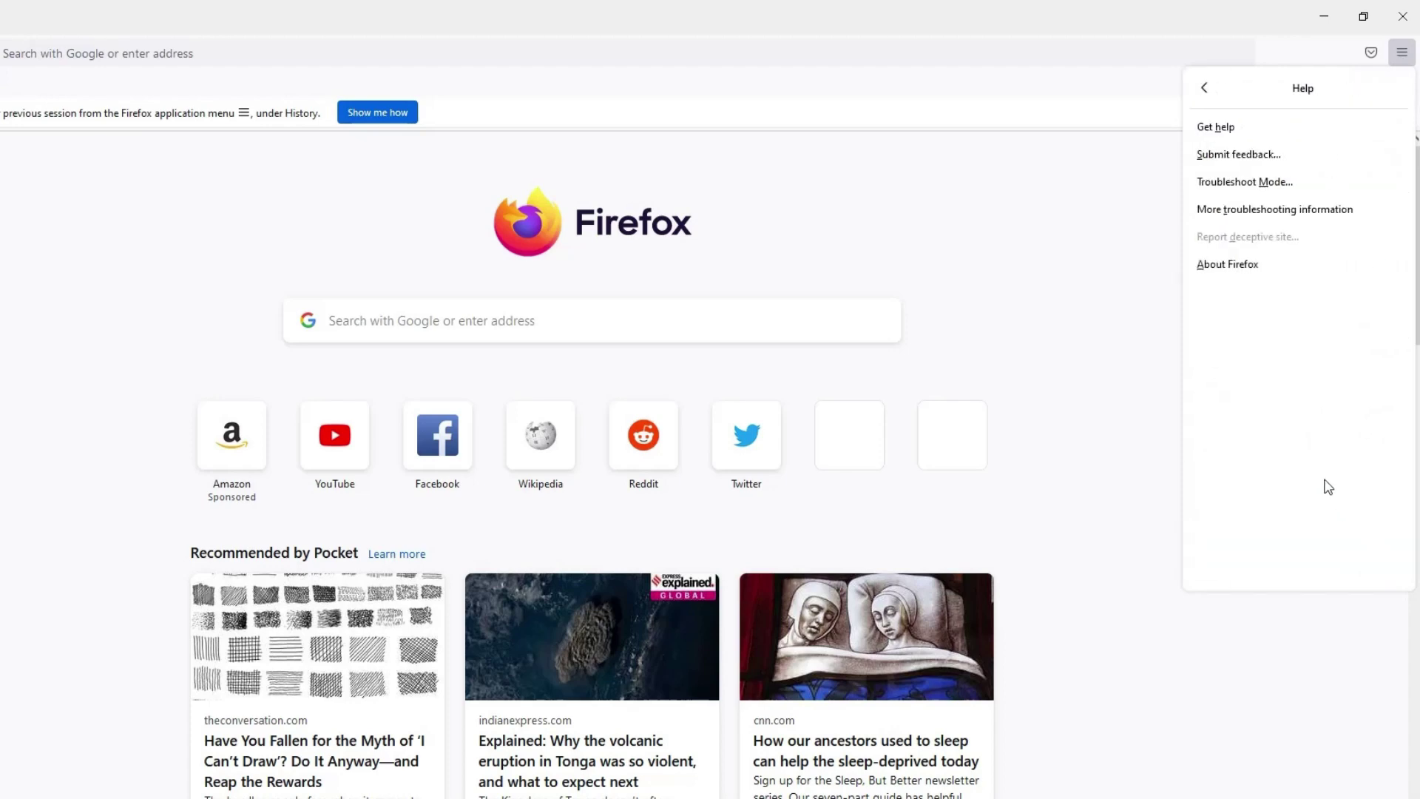
pyautogui.click(1228, 265)
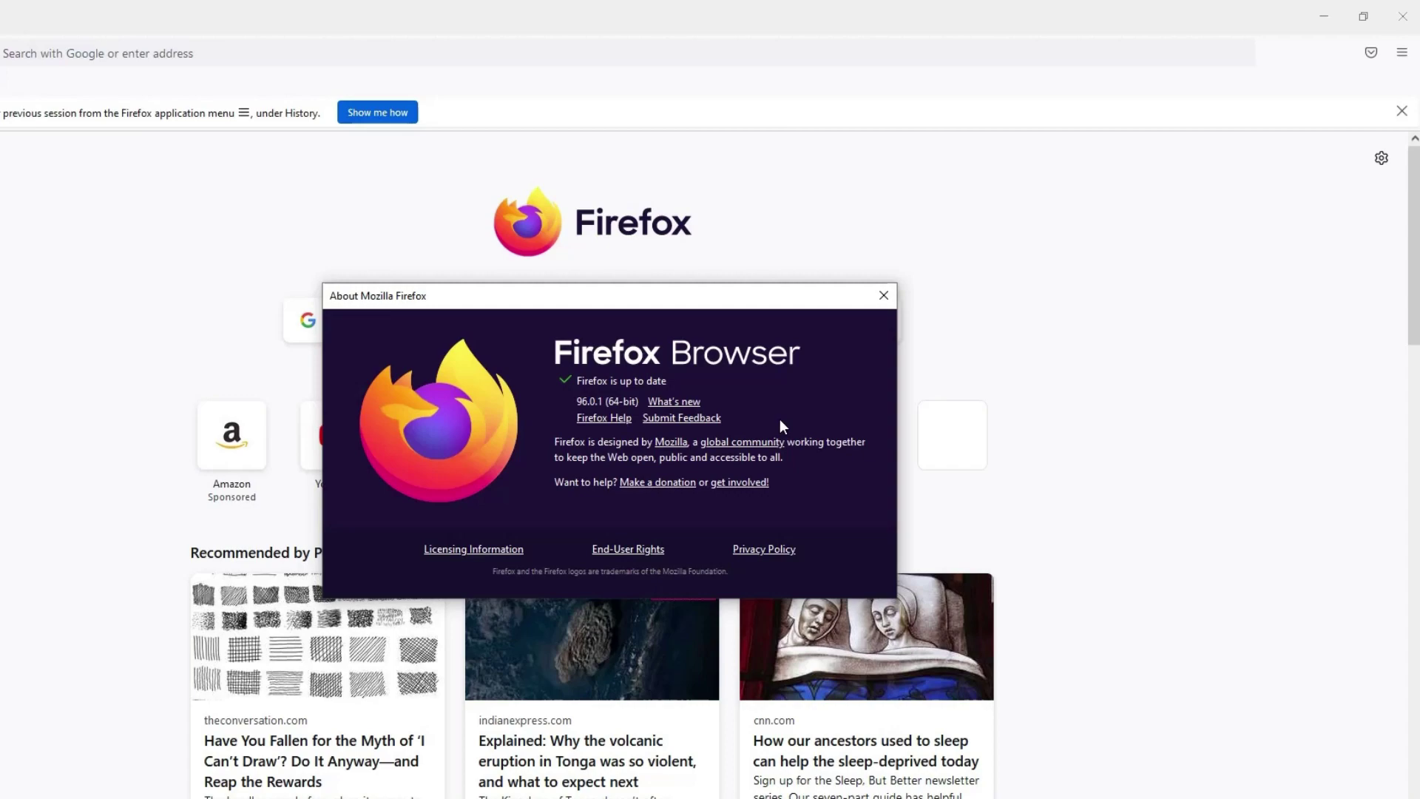
pyautogui.click(883, 295)
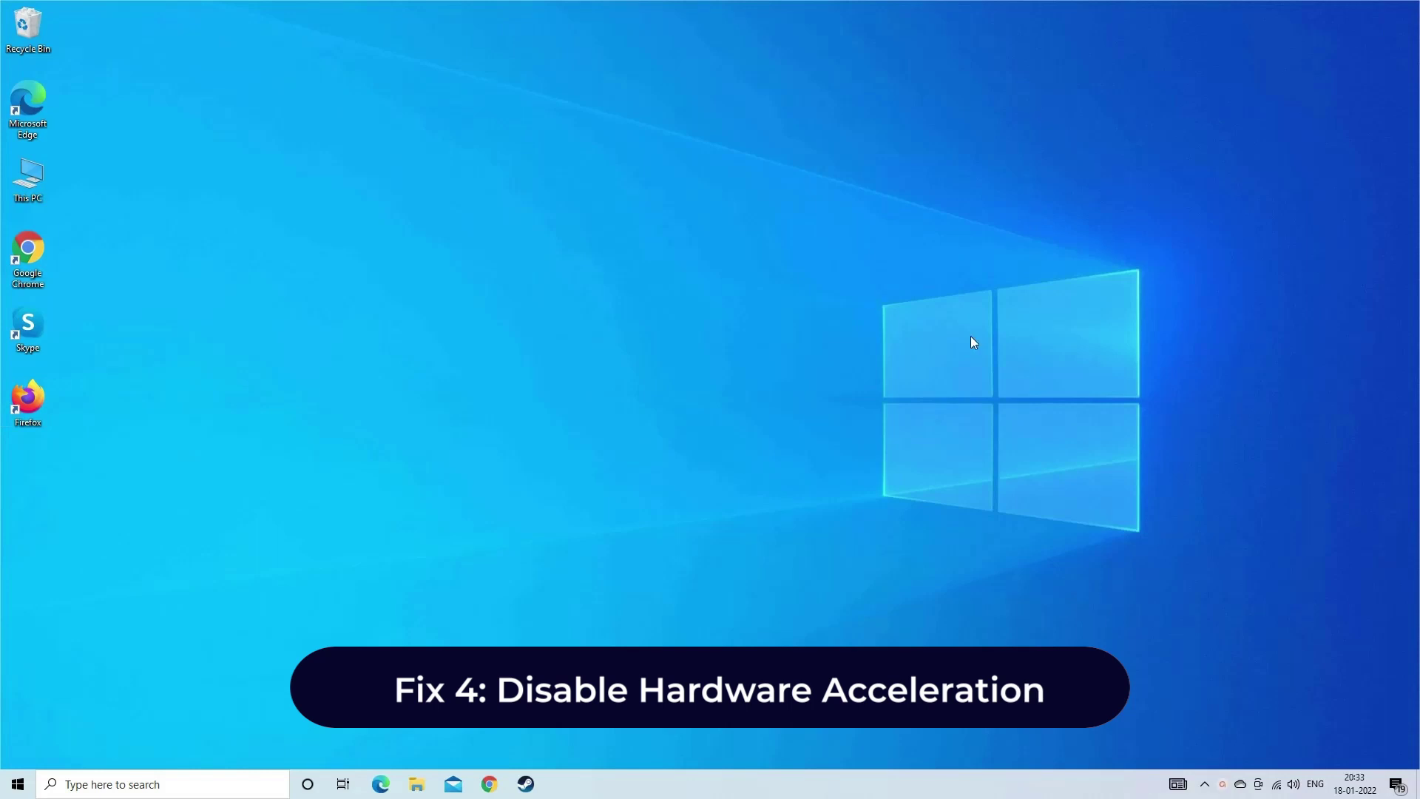
# Launch Chrome and toggle 'Use hardware acceleration when available' in Advanced > System settings.
pyautogui.click(498, 784)
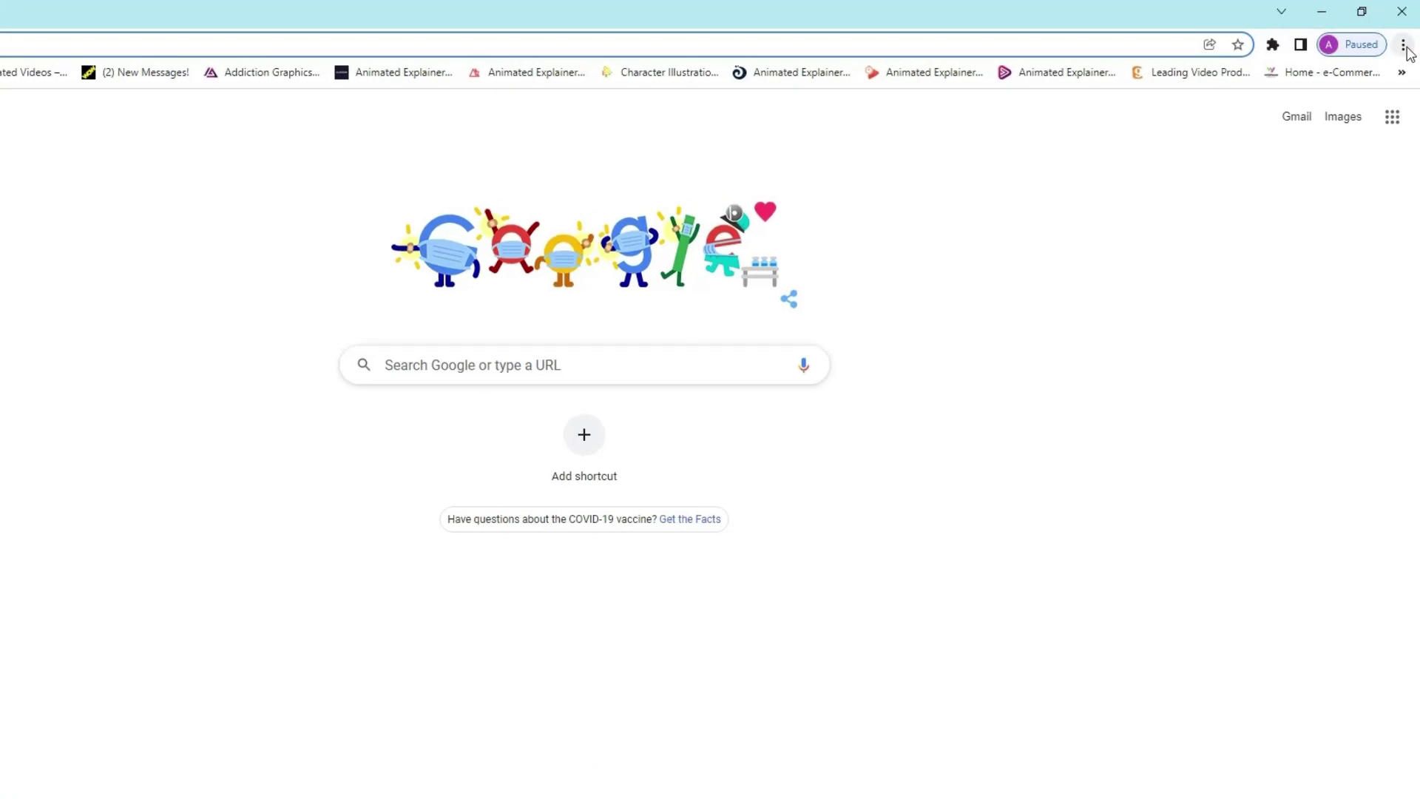
pyautogui.click(1404, 46)
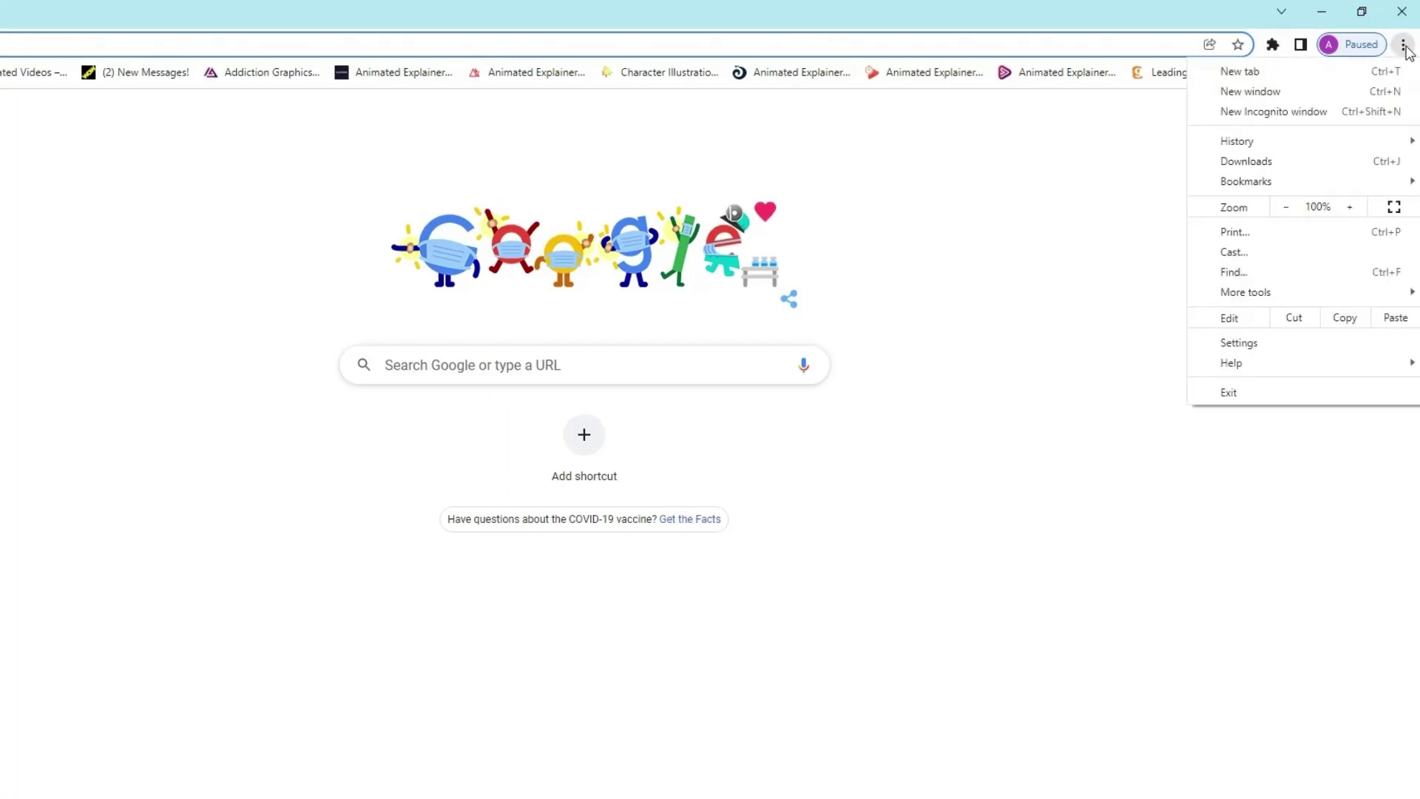
pyautogui.click(1247, 342)
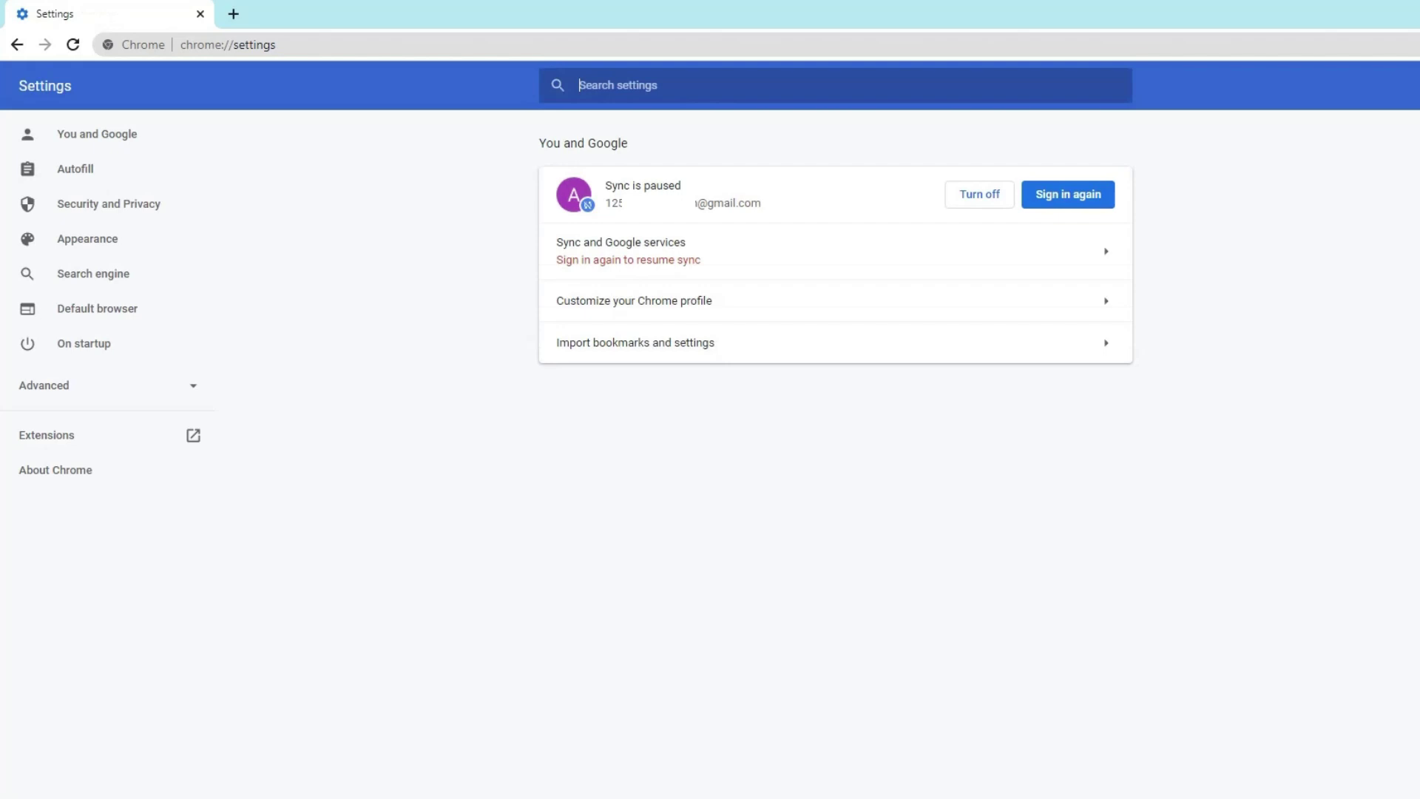
pyautogui.click(67, 398)
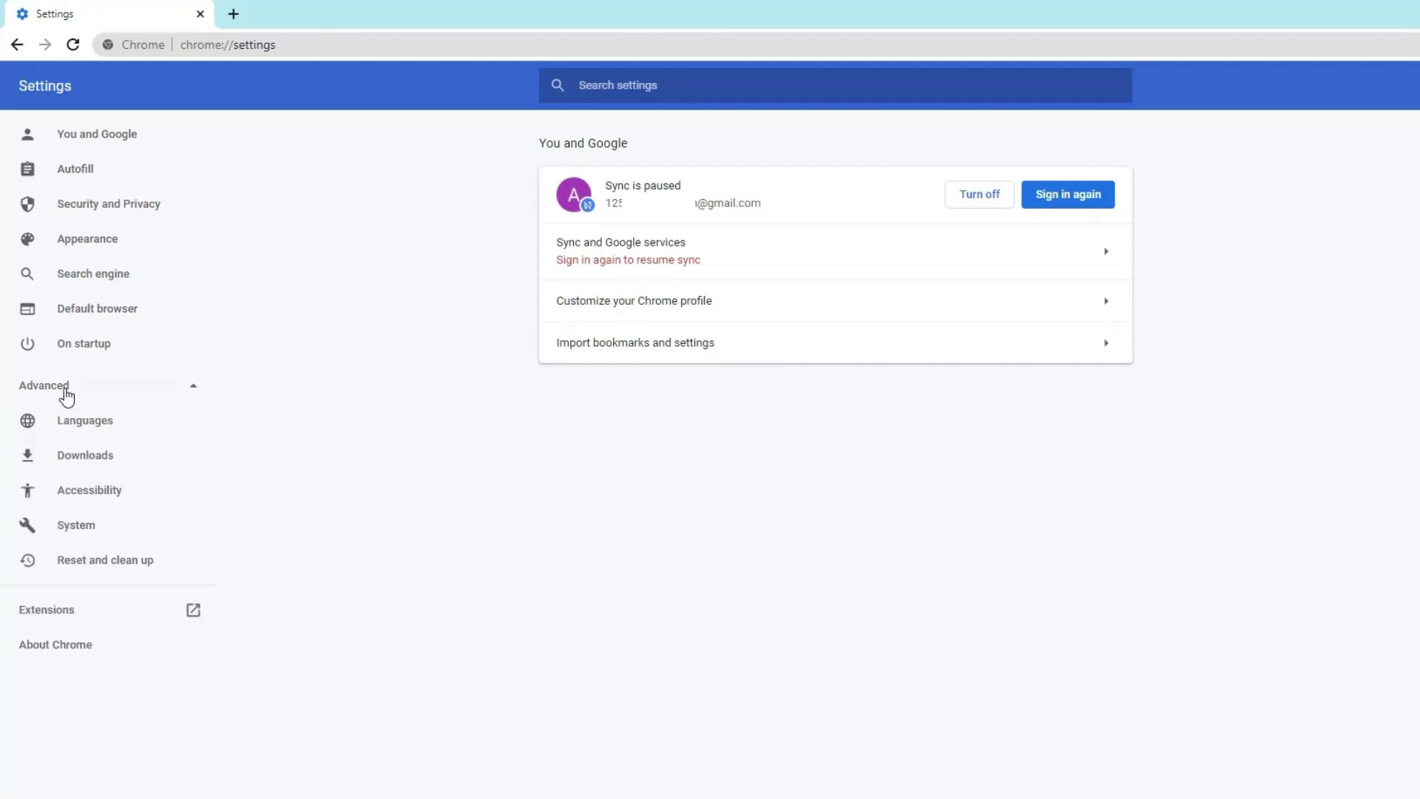
pyautogui.click(74, 528)
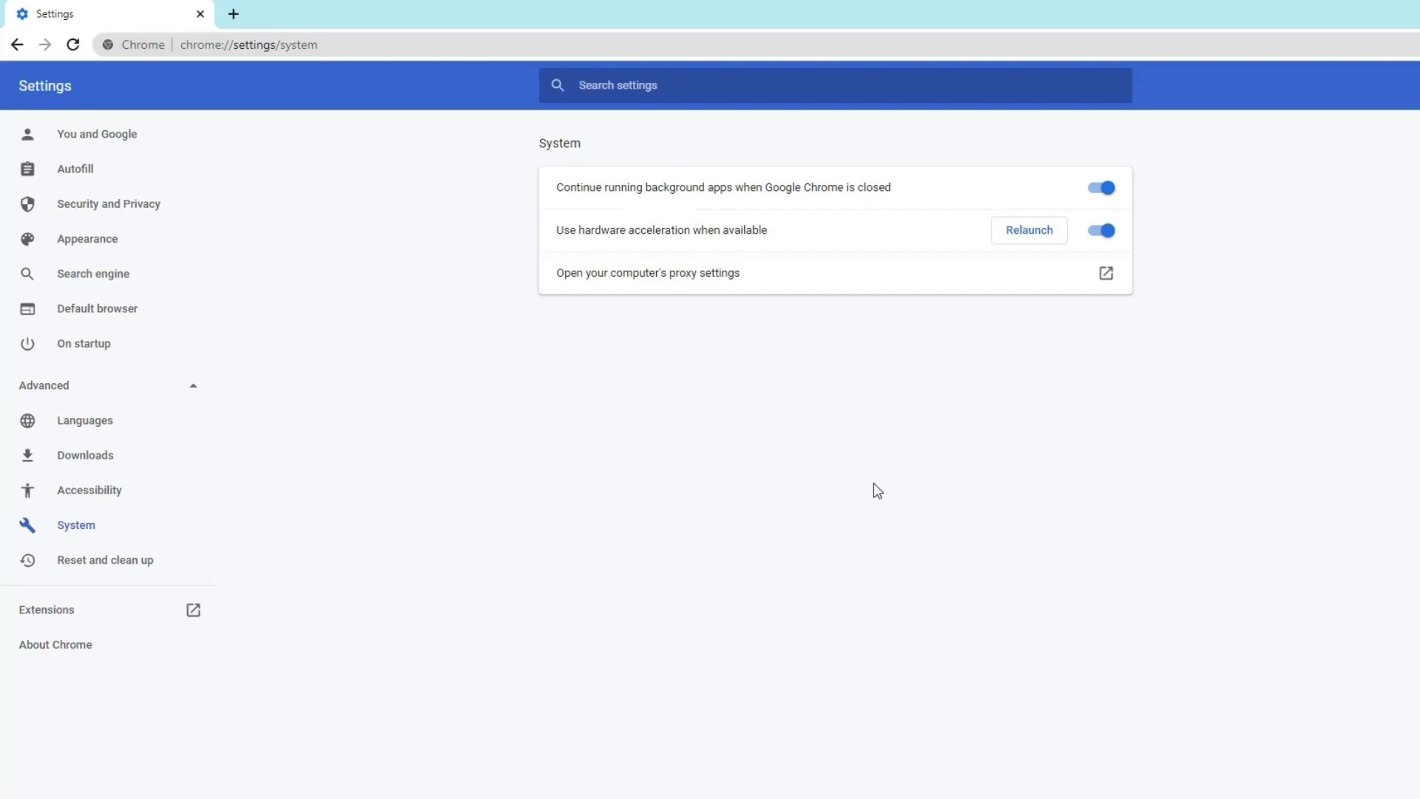
pyautogui.click(1105, 235)
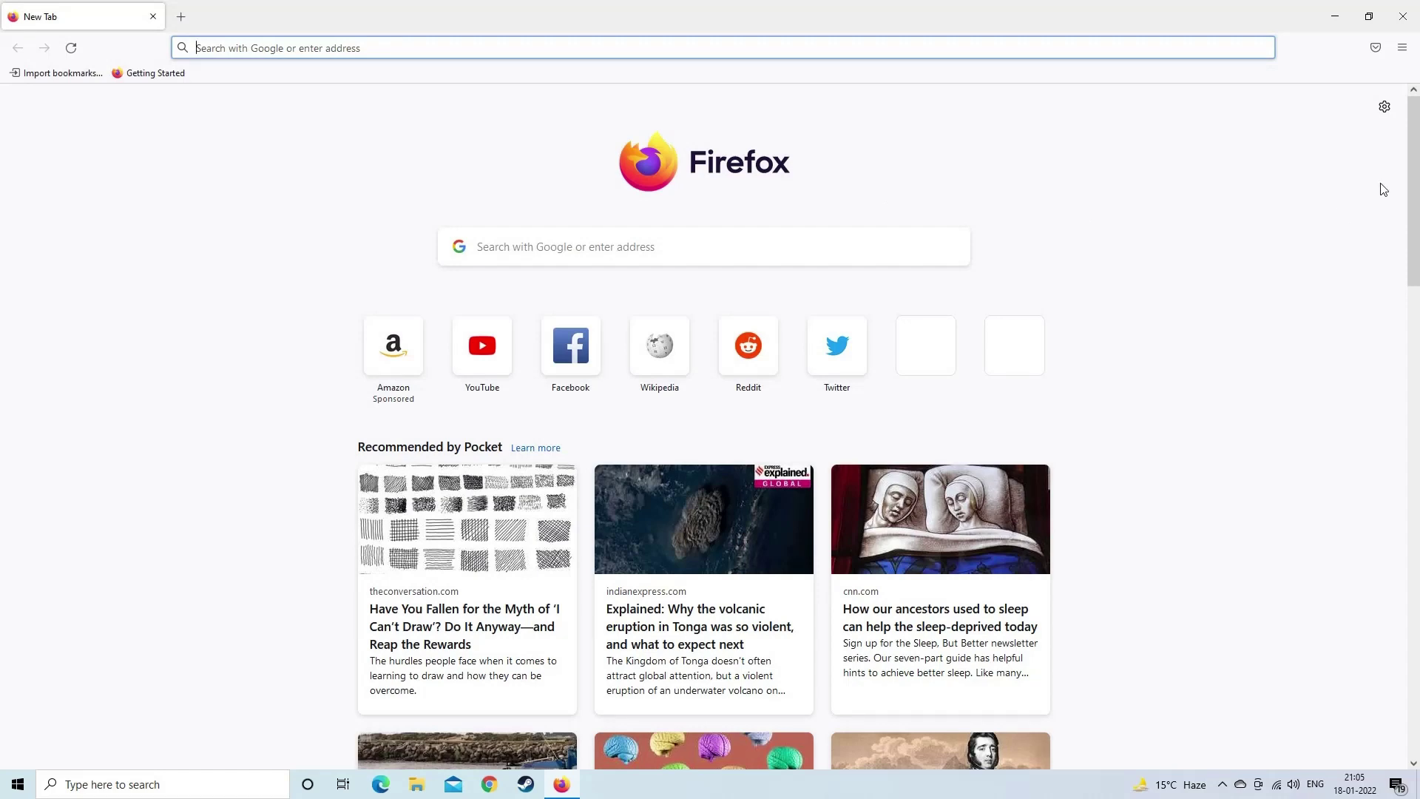
# In Firefox Settings, scroll to Performance and uncheck 'Use recommended performance settings'.
pyautogui.click(1403, 48)
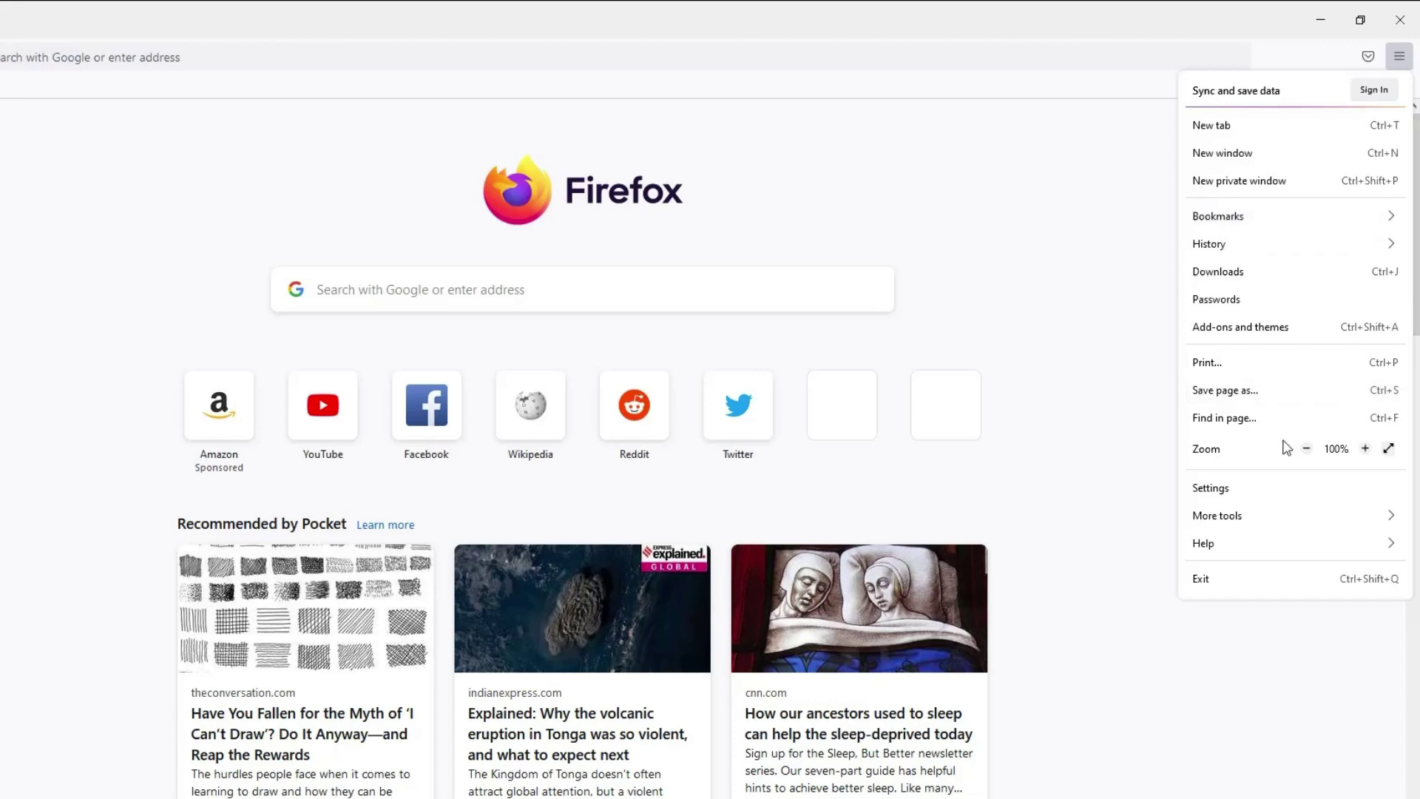
pyautogui.click(1233, 488)
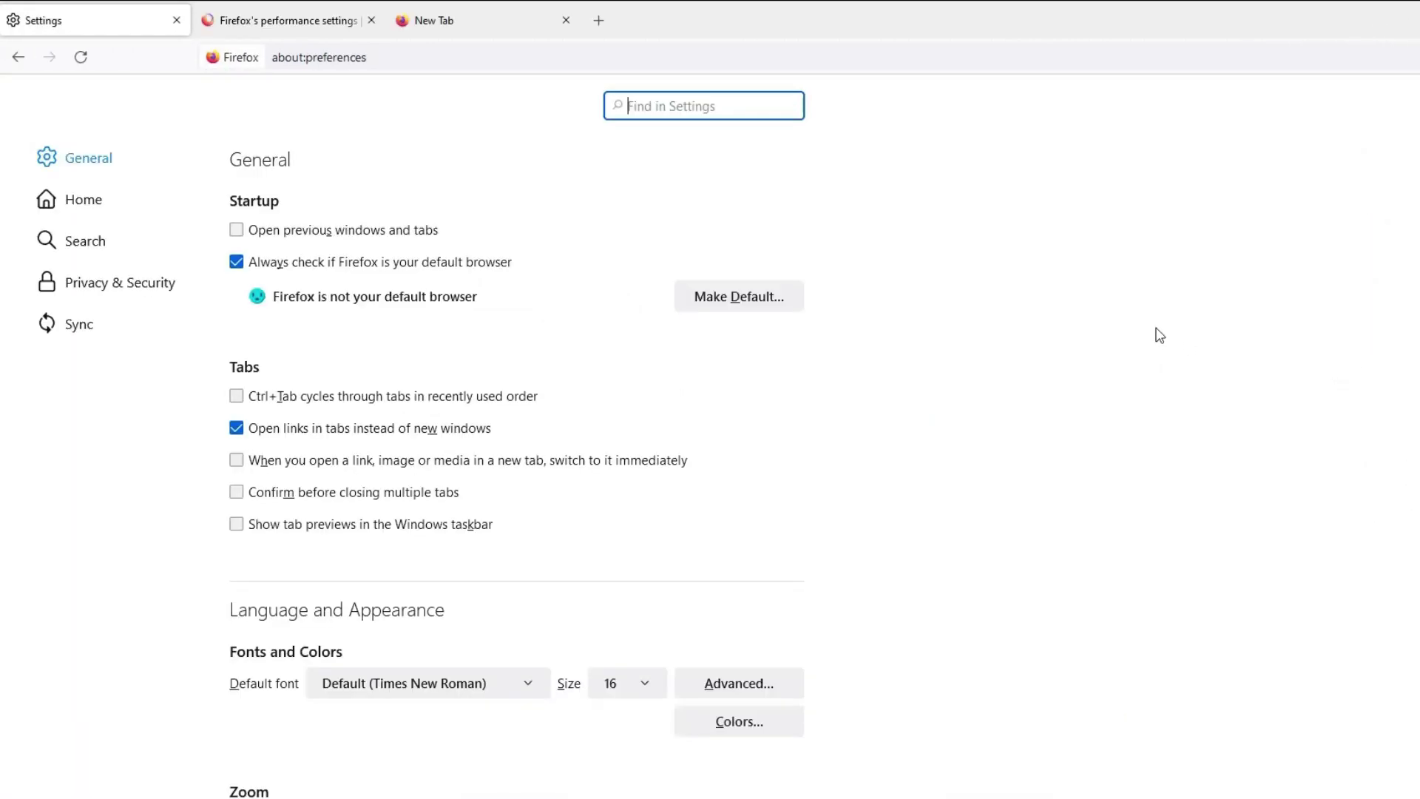
pyautogui.scroll(-10, 500, 380)
pyautogui.scroll(-4, 507, 382)
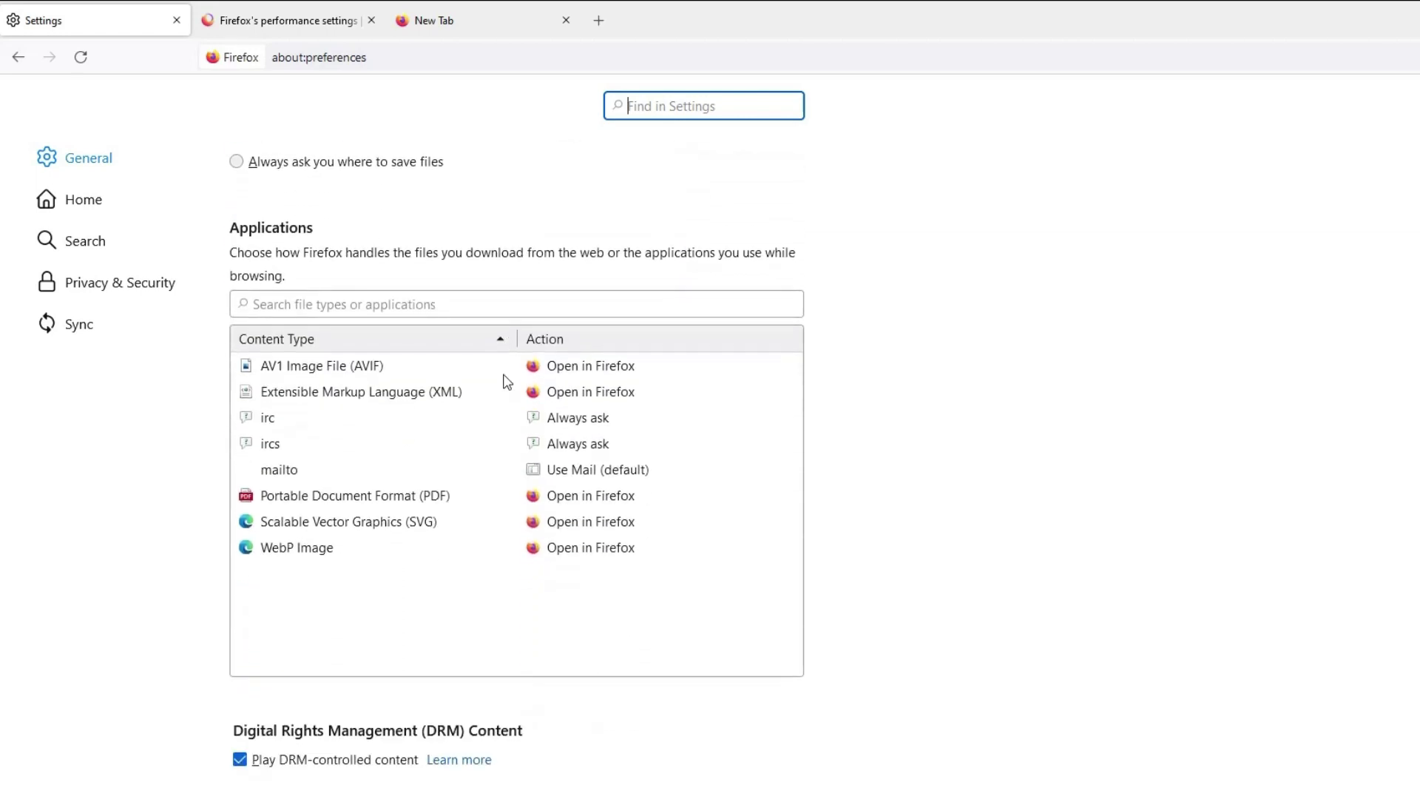
pyautogui.scroll(-4, 508, 381)
pyautogui.scroll(-4, 507, 382)
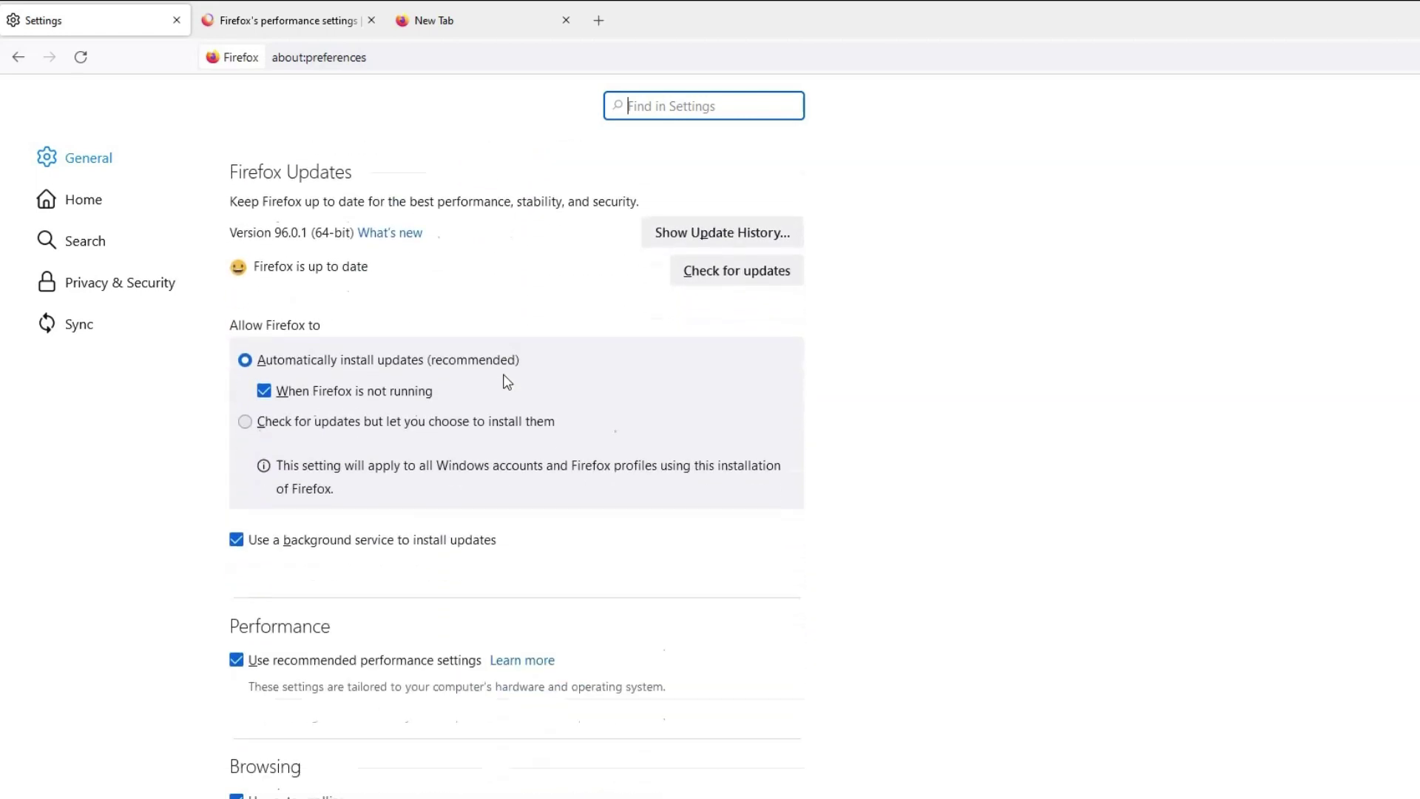
pyautogui.click(247, 509)
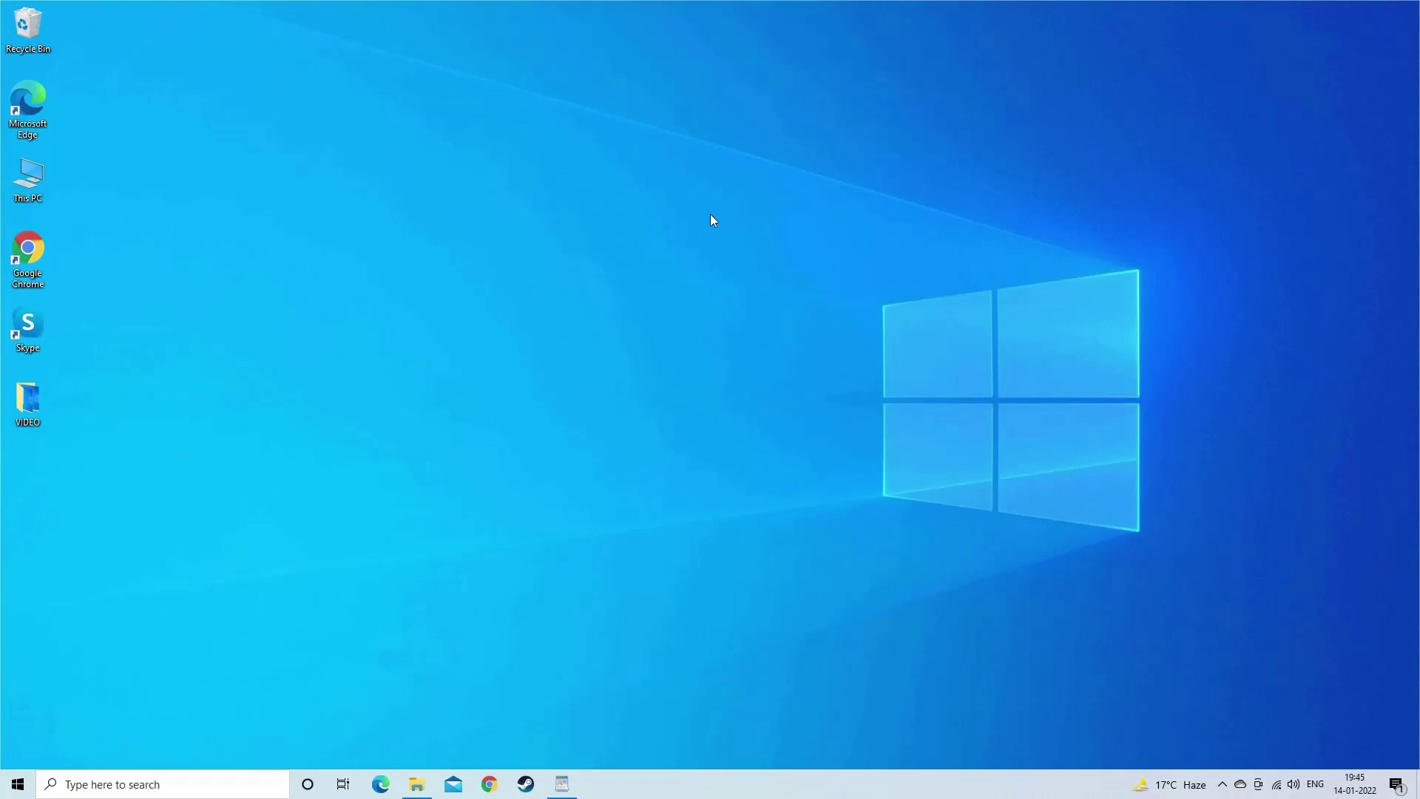
# Run the StellarRepairforVideo installer, accept the licence and install to the default location.
pyautogui.hotkey('alt', 'Tab')
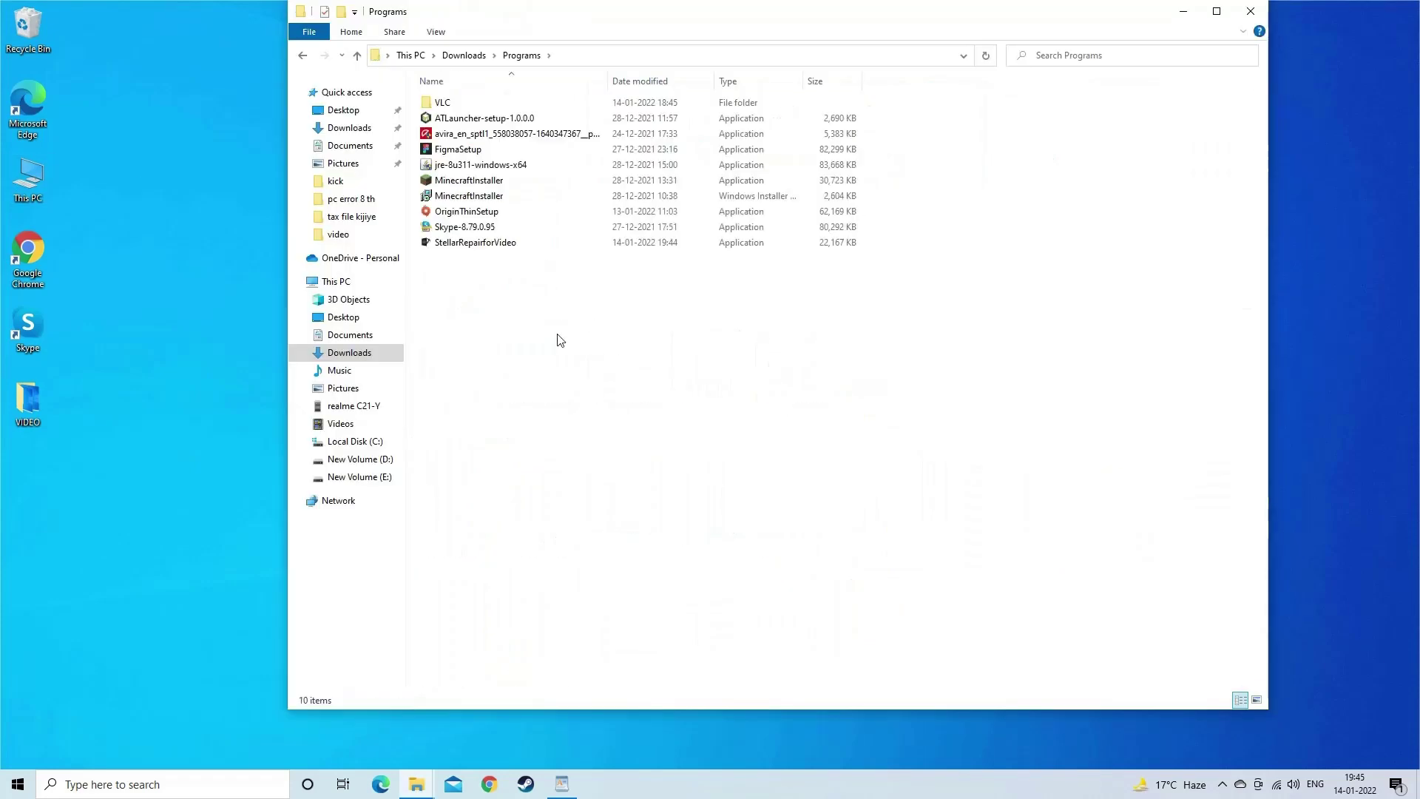
pyautogui.moveTo(593, 22); pyautogui.dragTo(581, 47)
pyautogui.click(474, 267)
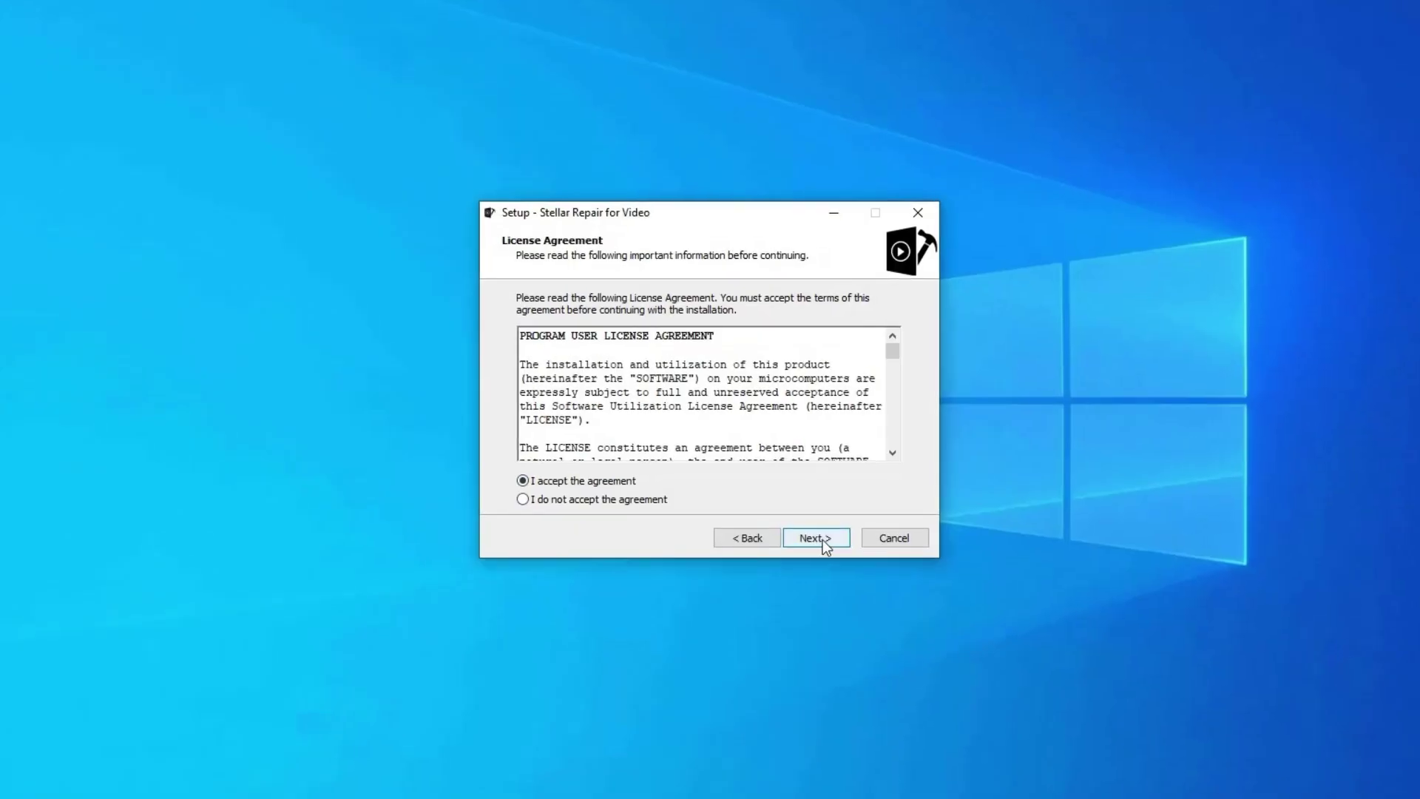
pyautogui.click(816, 538)
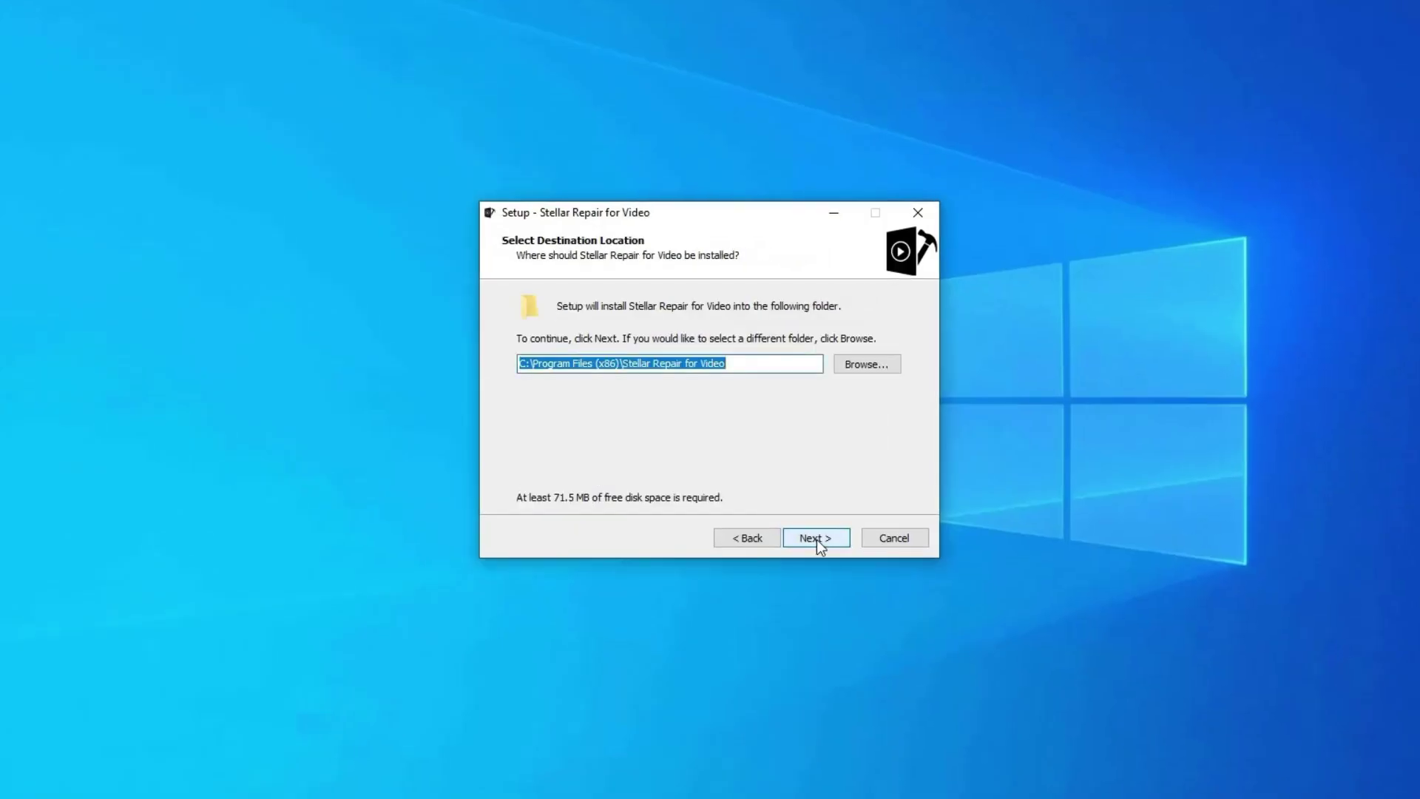
pyautogui.click(817, 539)
pyautogui.click(817, 539)
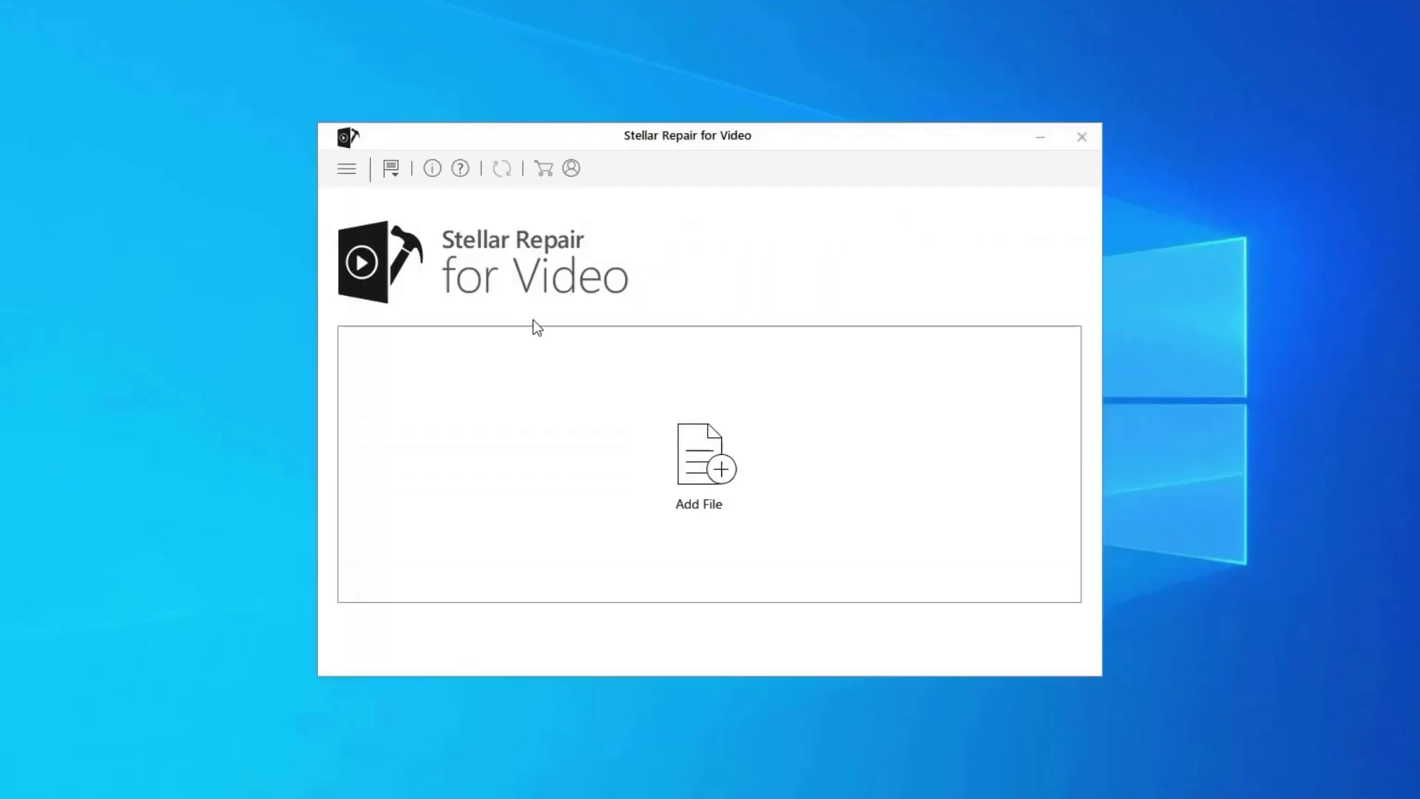
# Add WINDOW.AVI from the Desktop VIDEO folder, repair it, and acknowledge the completion message.
pyautogui.click(717, 471)
pyautogui.doubleClick(571, 301)
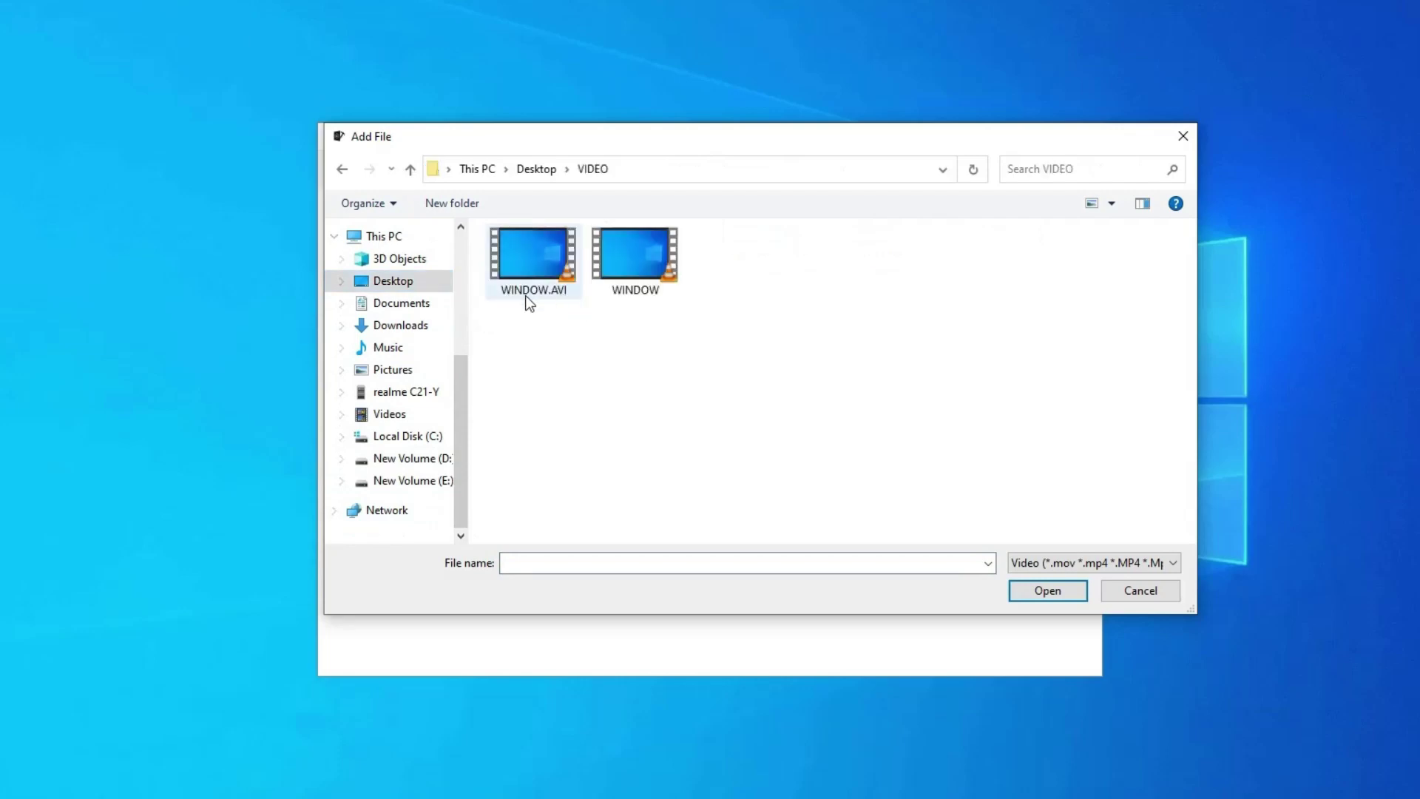
pyautogui.doubleClick(533, 289)
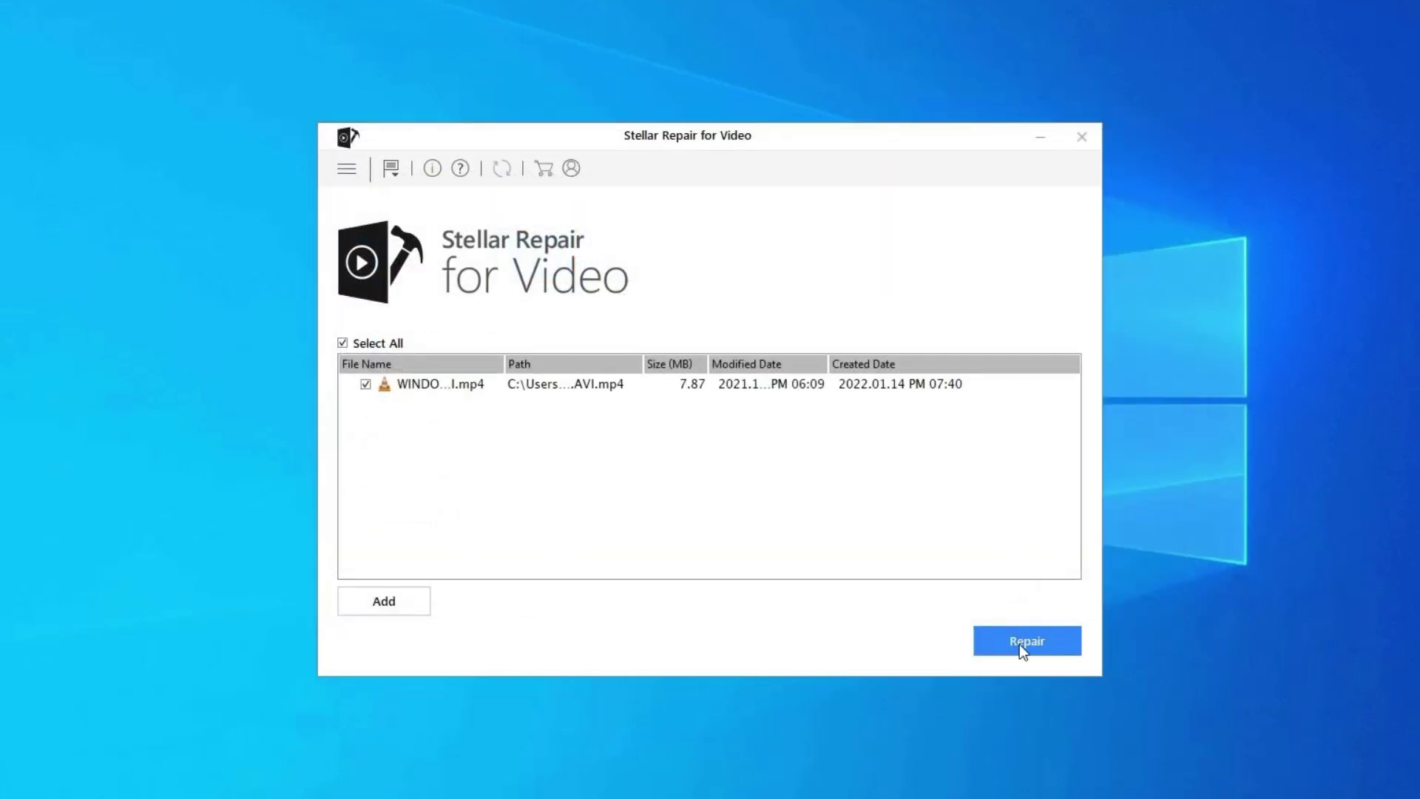
pyautogui.click(1019, 648)
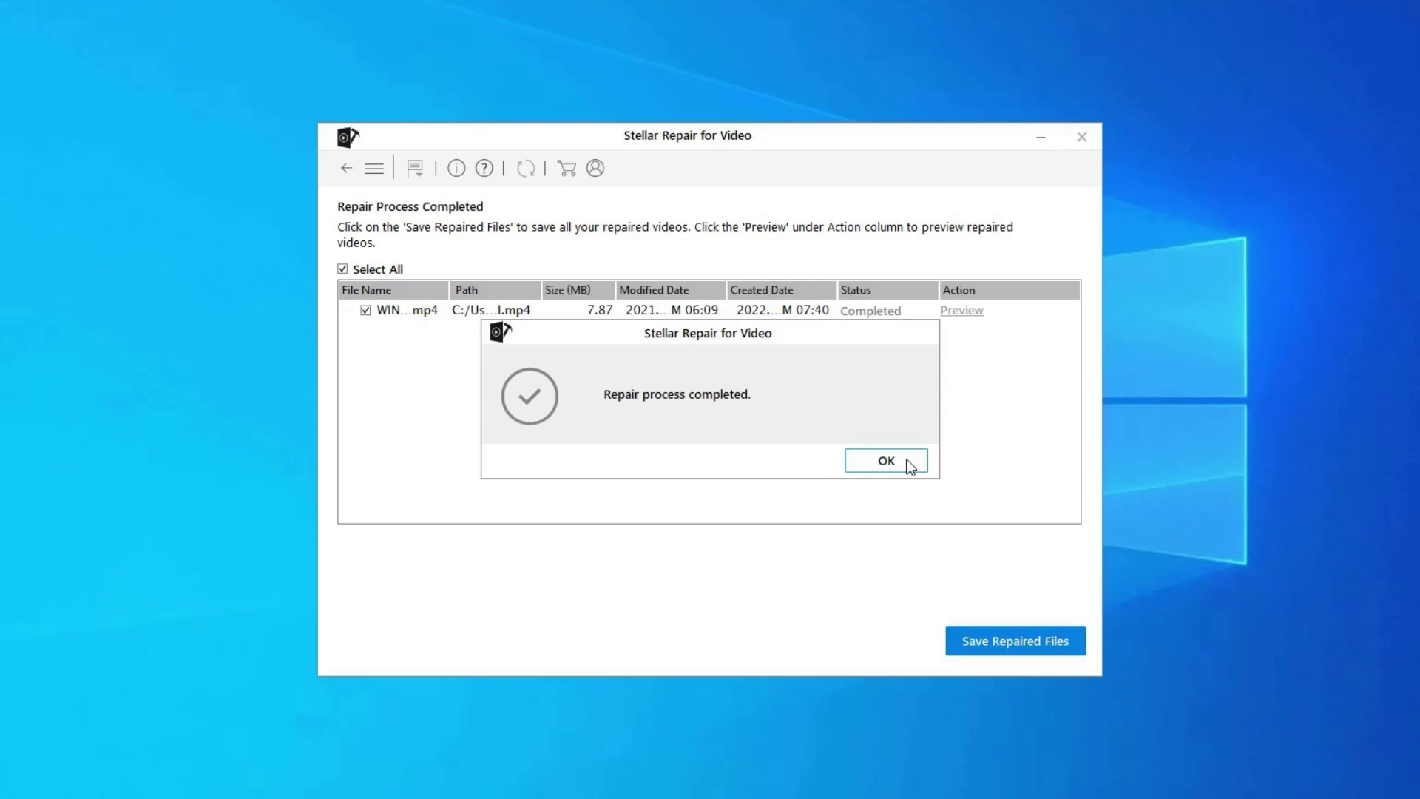
pyautogui.click(907, 463)
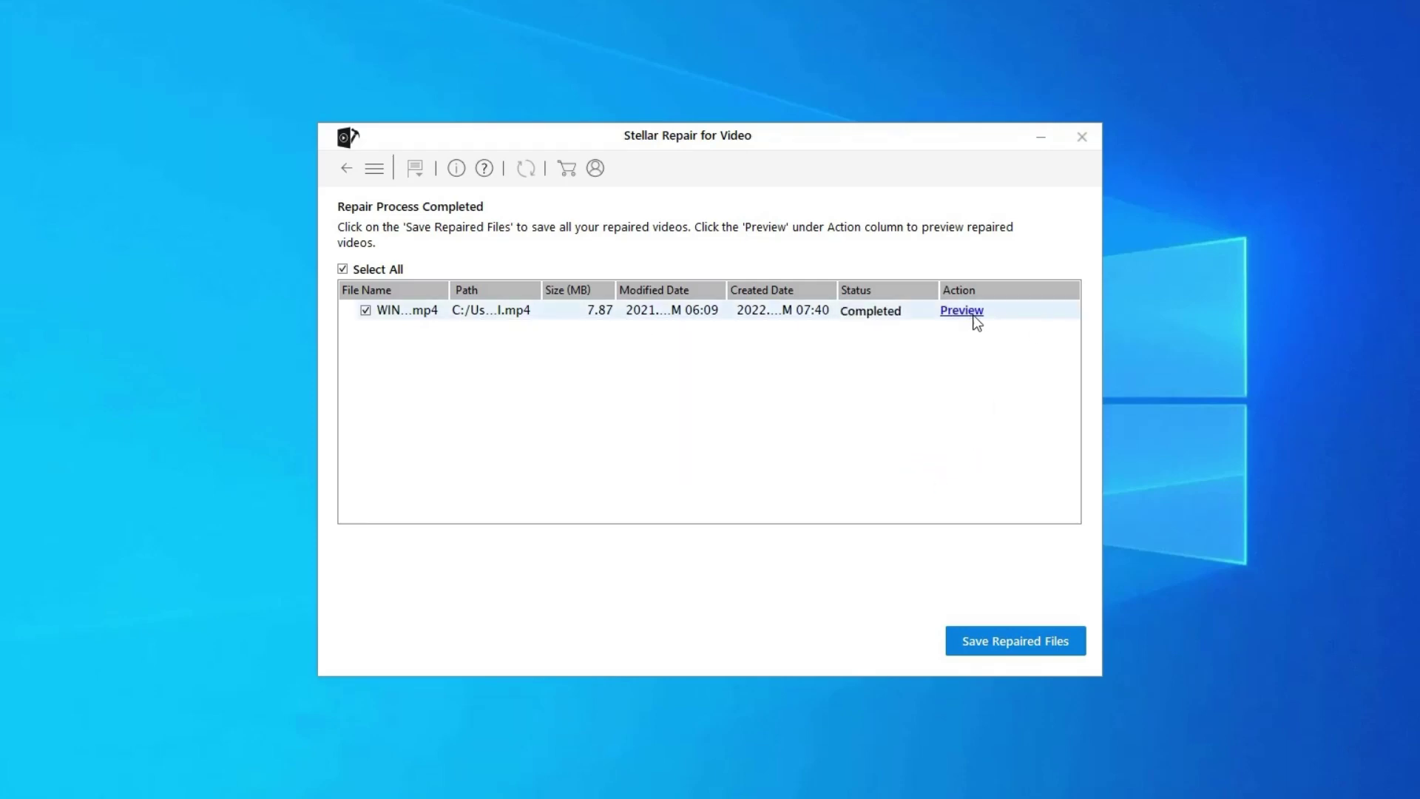